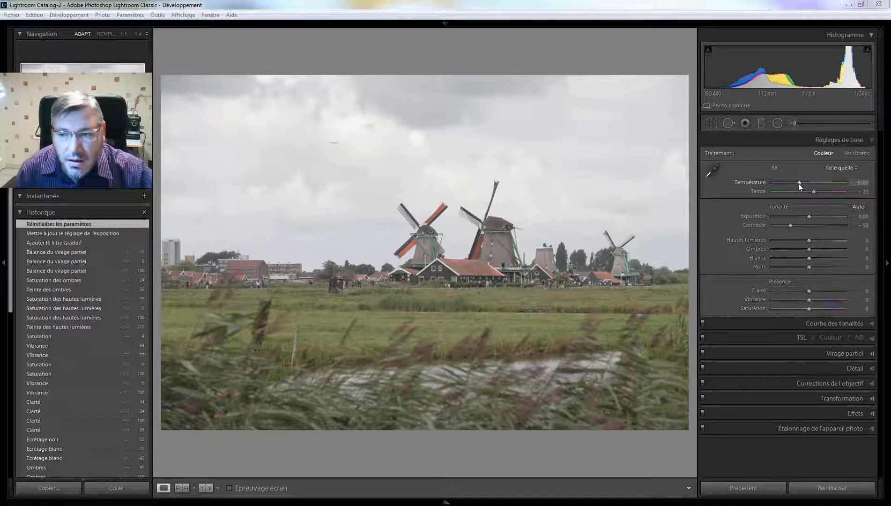
pyautogui.moveTo(799, 183); pyautogui.dragTo(847, 187)
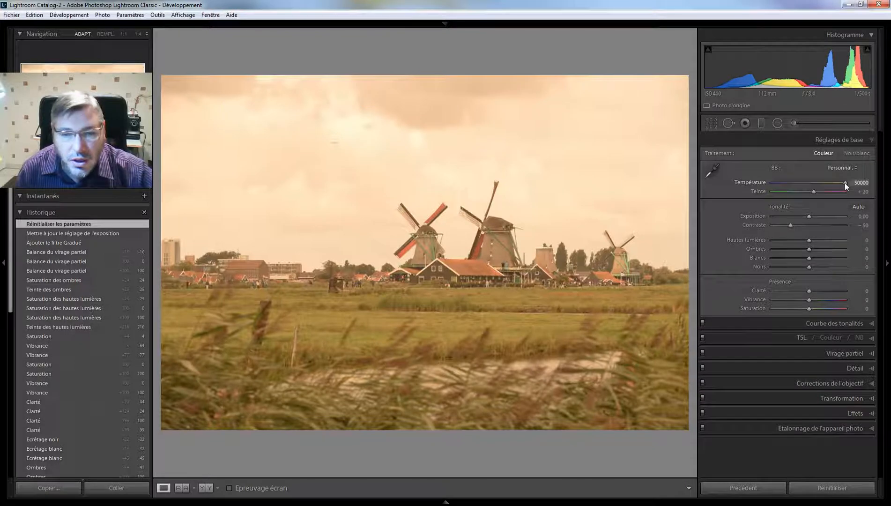
pyautogui.moveTo(825, 185); pyautogui.dragTo(799, 183)
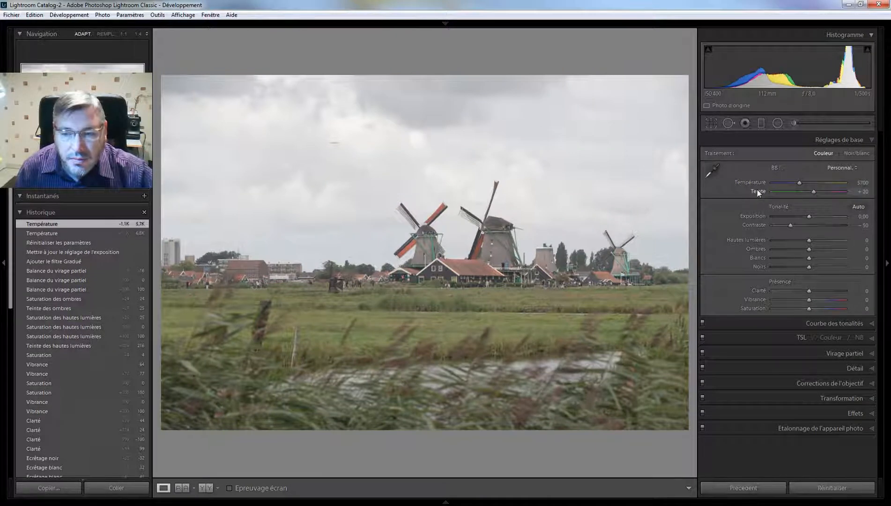
pyautogui.moveTo(814, 192)
pyautogui.mouseDown()
pyautogui.moveTo(805, 196)
pyautogui.moveTo(852, 196)
pyautogui.moveTo(814, 192)
pyautogui.mouseUp()
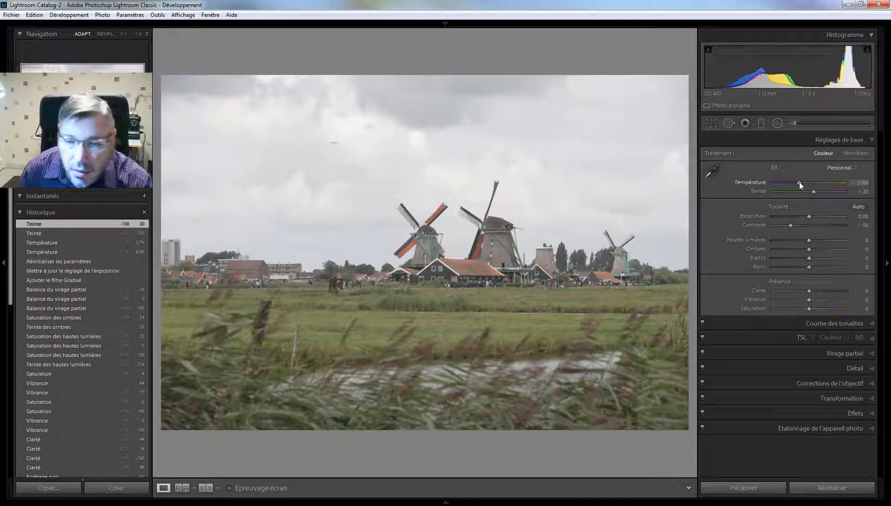
# - Set the white balance temperature to 6586 and the tint to +30, and compare the photo before and after
pyautogui.moveTo(800, 185)
pyautogui.mouseDown()
pyautogui.moveTo(839, 182)
pyautogui.moveTo(791, 192)
pyautogui.moveTo(815, 190)
pyautogui.moveTo(800, 190)
pyautogui.moveTo(807, 185)
pyautogui.mouseUp()
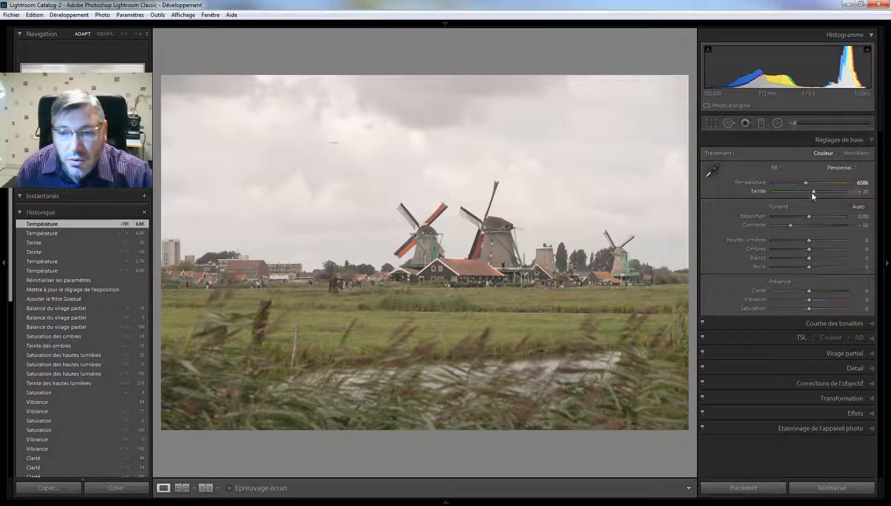
pyautogui.moveTo(814, 193); pyautogui.dragTo(806, 193)
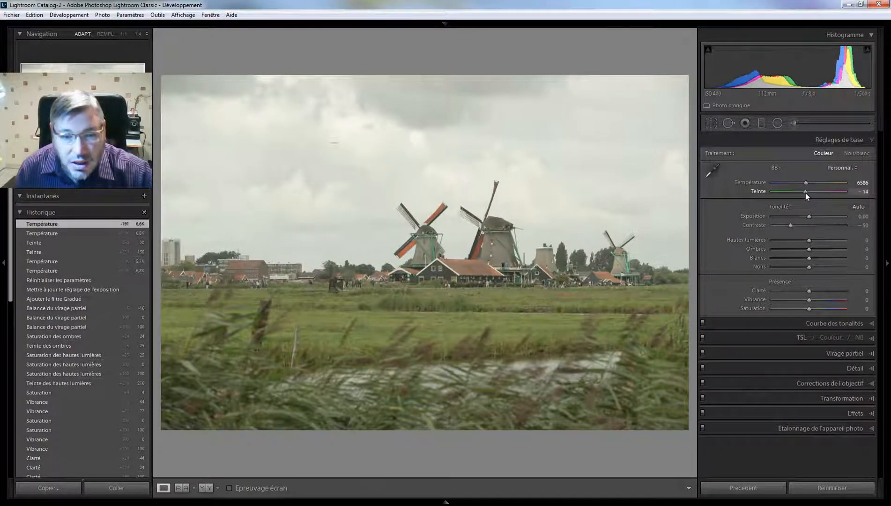
pyautogui.moveTo(806, 193)
pyautogui.mouseDown()
pyautogui.moveTo(797, 193)
pyautogui.moveTo(828, 197)
pyautogui.moveTo(792, 198)
pyautogui.moveTo(815, 196)
pyautogui.mouseUp()
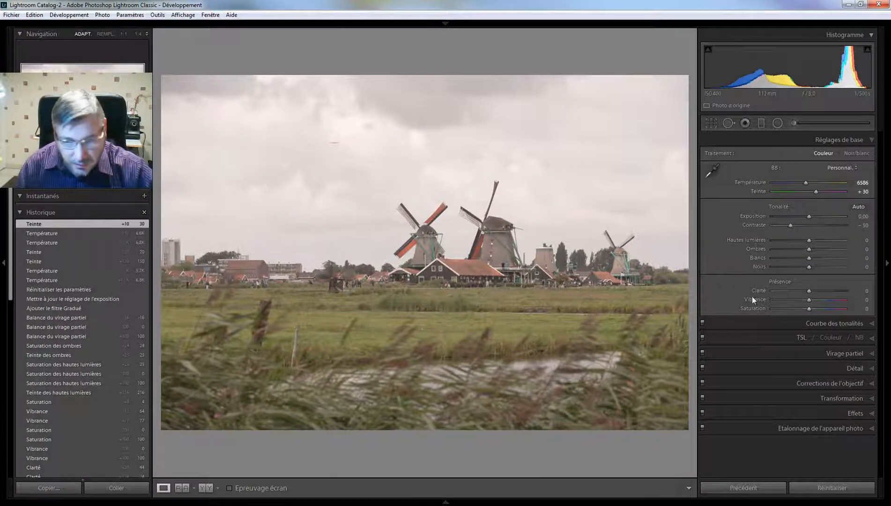
pyautogui.click(206, 488)
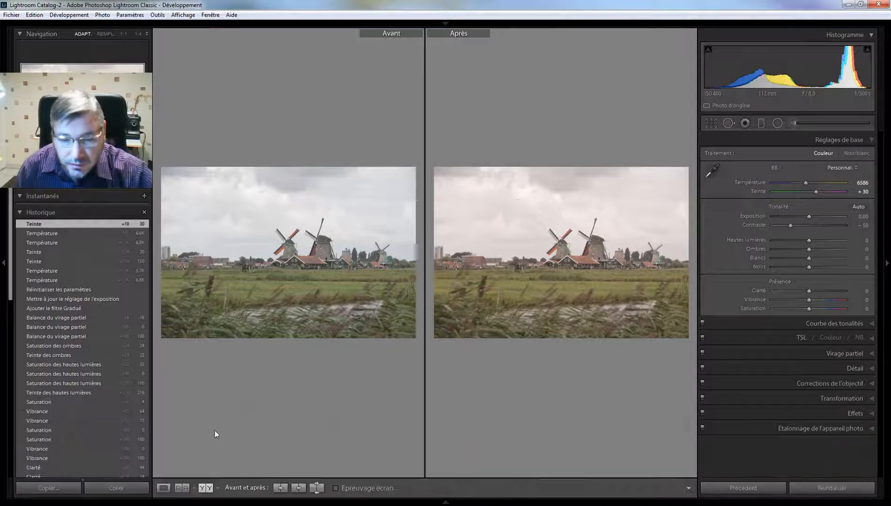
pyautogui.click(169, 489)
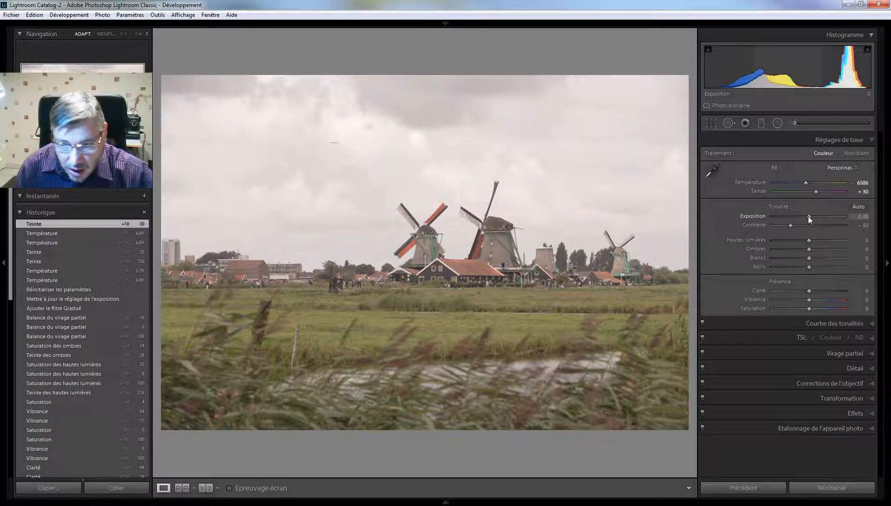
# - Raise the photo's exposure to +0.20
pyautogui.moveTo(808, 217)
pyautogui.mouseDown()
pyautogui.moveTo(772, 217)
pyautogui.moveTo(847, 216)
pyautogui.moveTo(808, 217)
pyautogui.mouseUp()
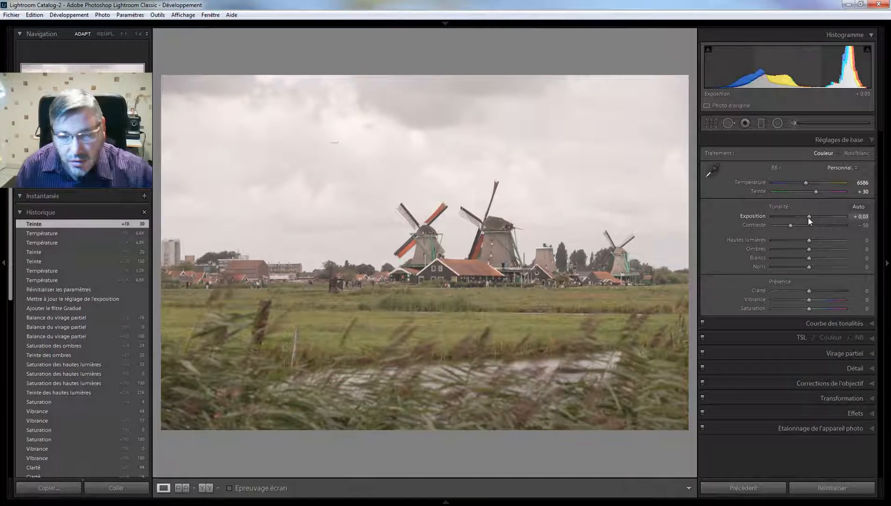
pyautogui.moveTo(808, 217); pyautogui.dragTo(808, 217)
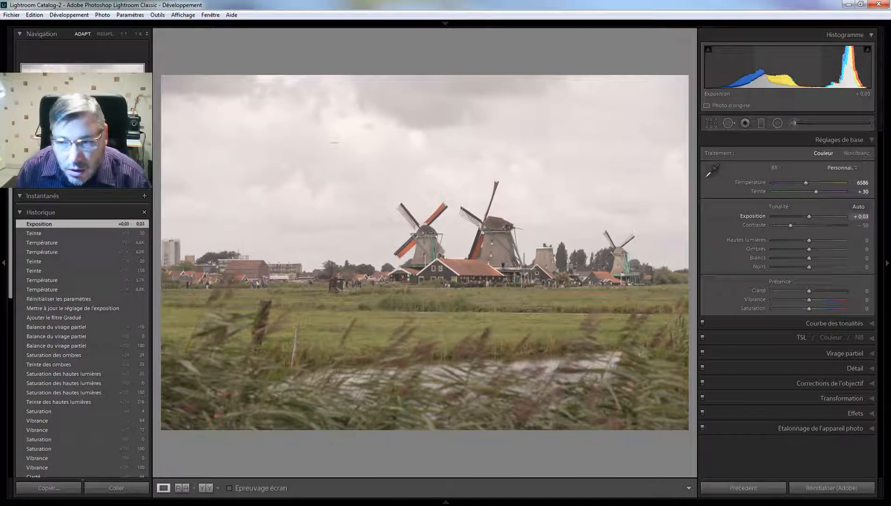
pyautogui.moveTo(810, 216); pyautogui.dragTo(810, 216)
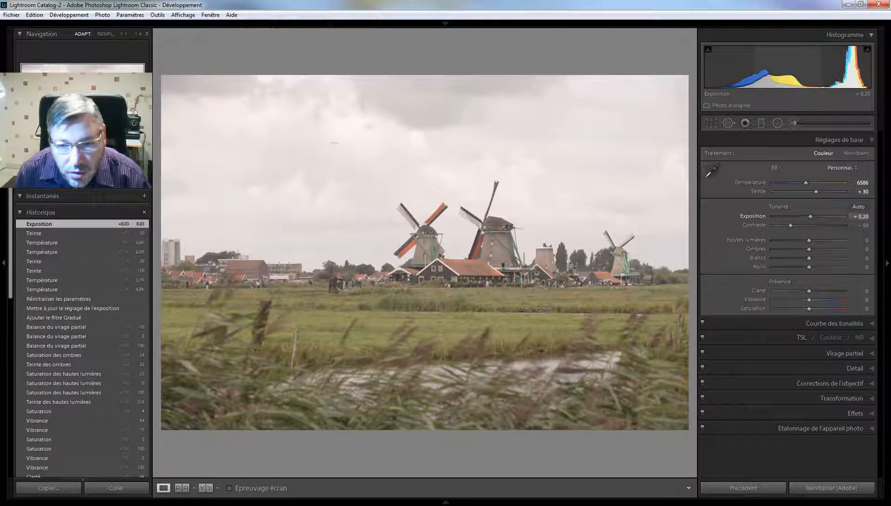
pyautogui.moveTo(811, 218); pyautogui.dragTo(810, 218)
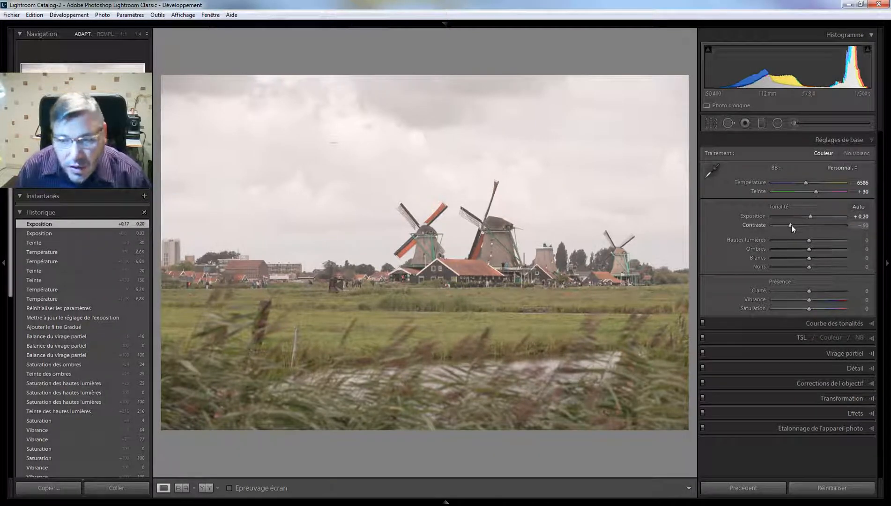
# - Try lower and higher contrast levels on the photo and settle on a contrast of +11
pyautogui.moveTo(792, 225); pyautogui.dragTo(776, 234)
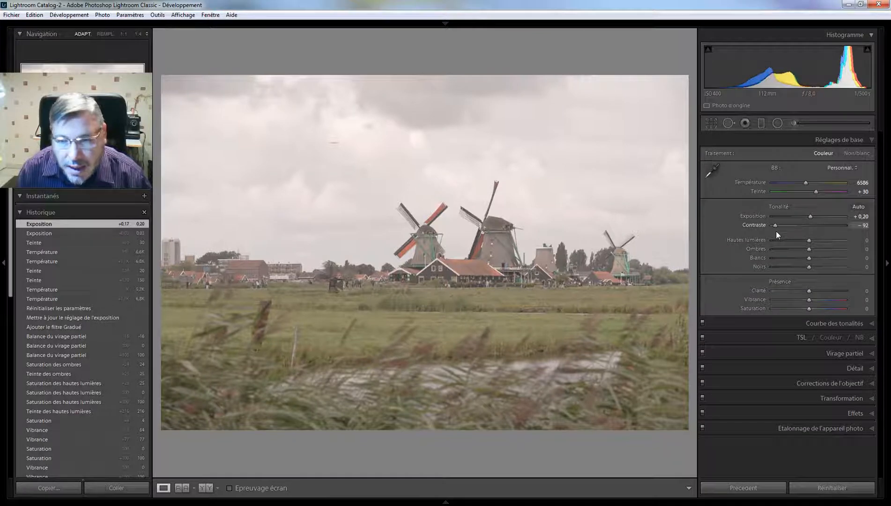
pyautogui.moveTo(775, 231); pyautogui.dragTo(792, 231)
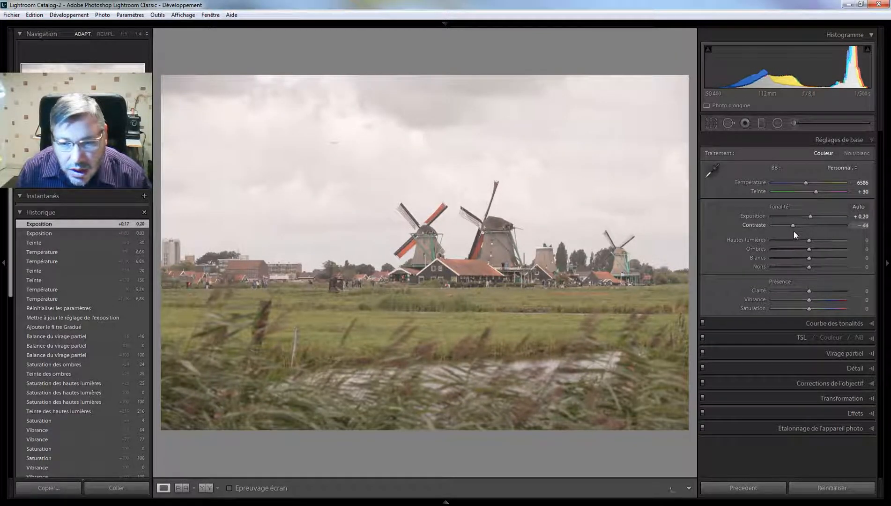
pyautogui.moveTo(804, 230)
pyautogui.mouseDown()
pyautogui.moveTo(830, 221)
pyautogui.moveTo(791, 229)
pyautogui.moveTo(808, 226)
pyautogui.moveTo(800, 226)
pyautogui.mouseUp()
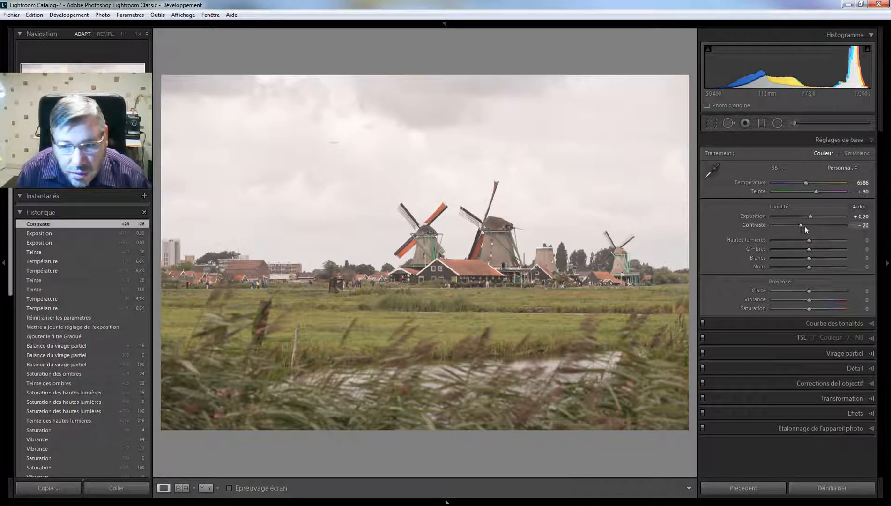
pyautogui.moveTo(805, 226); pyautogui.dragTo(807, 224)
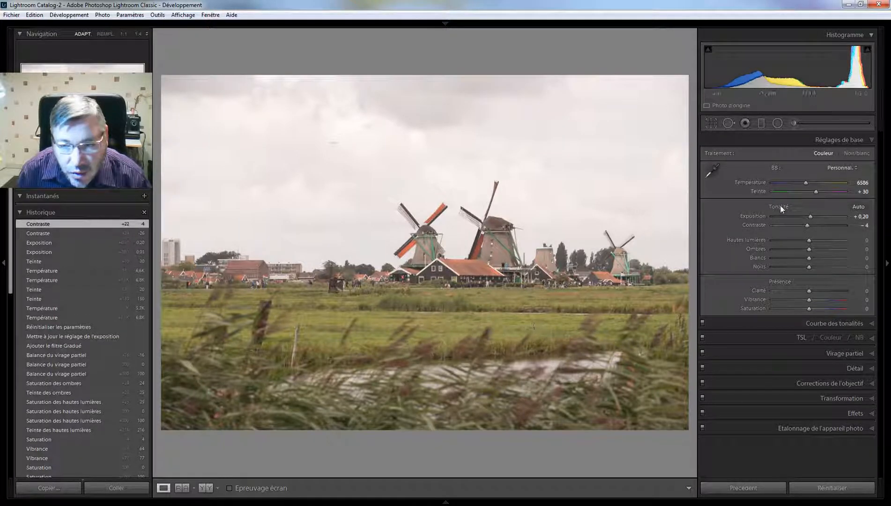
pyautogui.moveTo(808, 225); pyautogui.dragTo(813, 224)
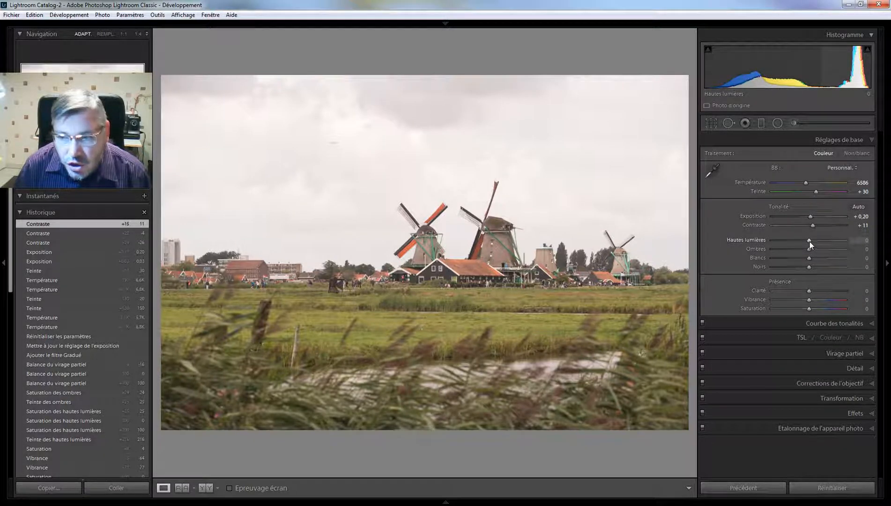
# - Recover the sky and open up the dark areas by setting highlights to -100 and shadows to +53
pyautogui.moveTo(809, 241); pyautogui.dragTo(756, 249)
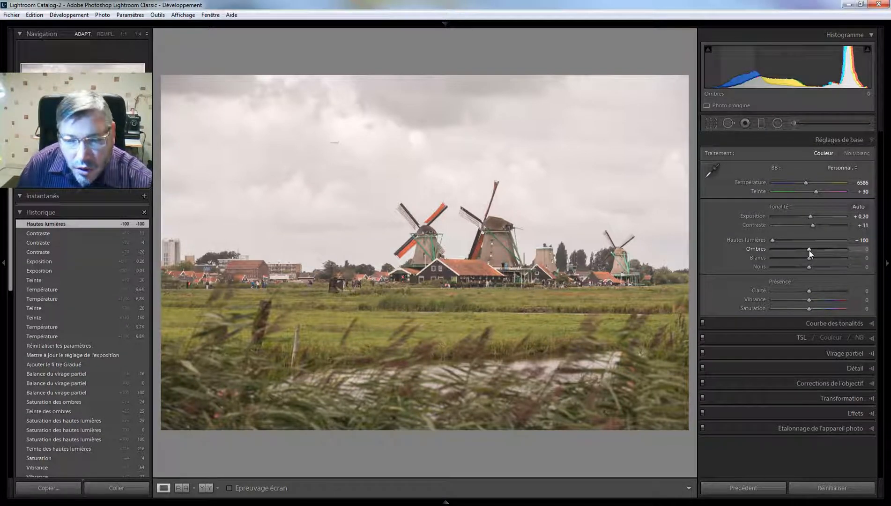
pyautogui.moveTo(810, 251); pyautogui.dragTo(844, 248)
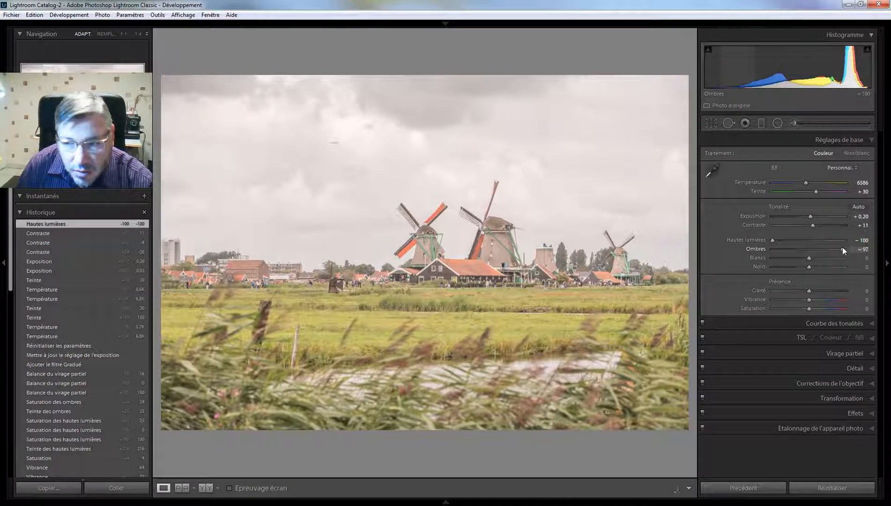
pyautogui.moveTo(842, 247)
pyautogui.mouseDown()
pyautogui.moveTo(809, 250)
pyautogui.moveTo(838, 245)
pyautogui.moveTo(830, 249)
pyautogui.mouseUp()
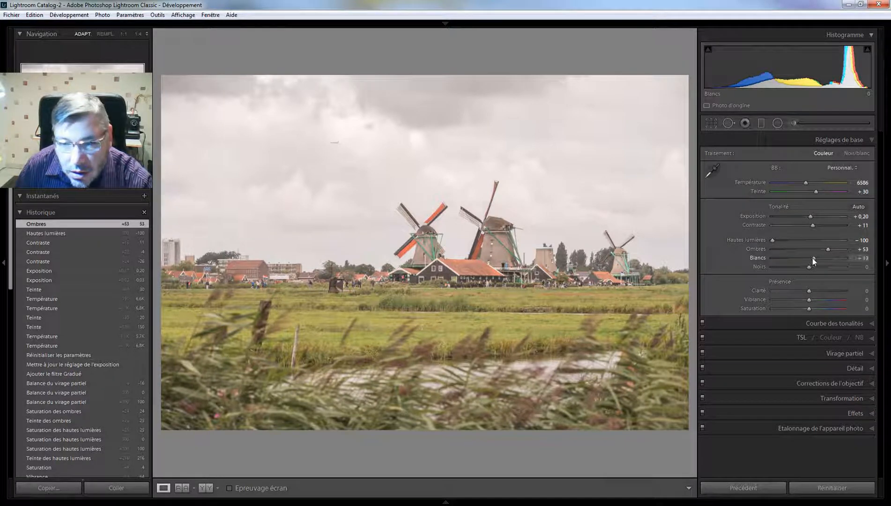
# - Set the whites to +30 and the blacks to -46, checking the highlight clipping
pyautogui.moveTo(814, 261); pyautogui.dragTo(830, 254)
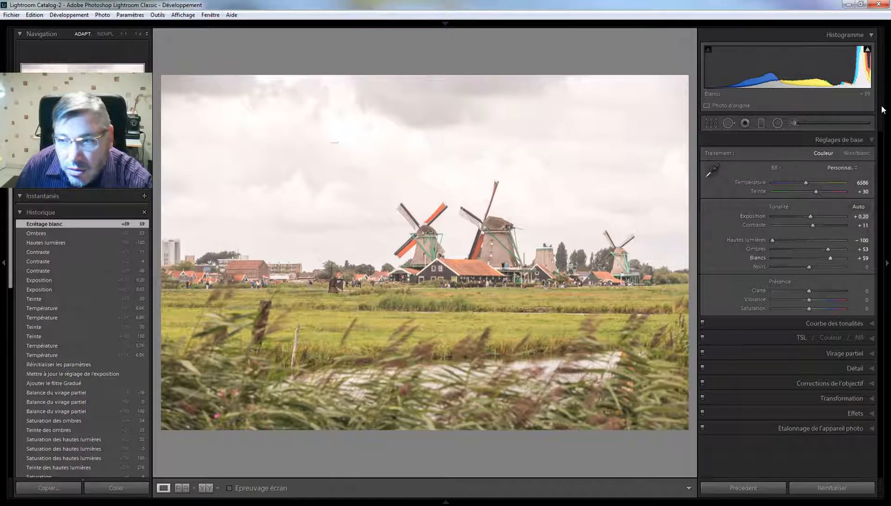
pyautogui.moveTo(867, 49)
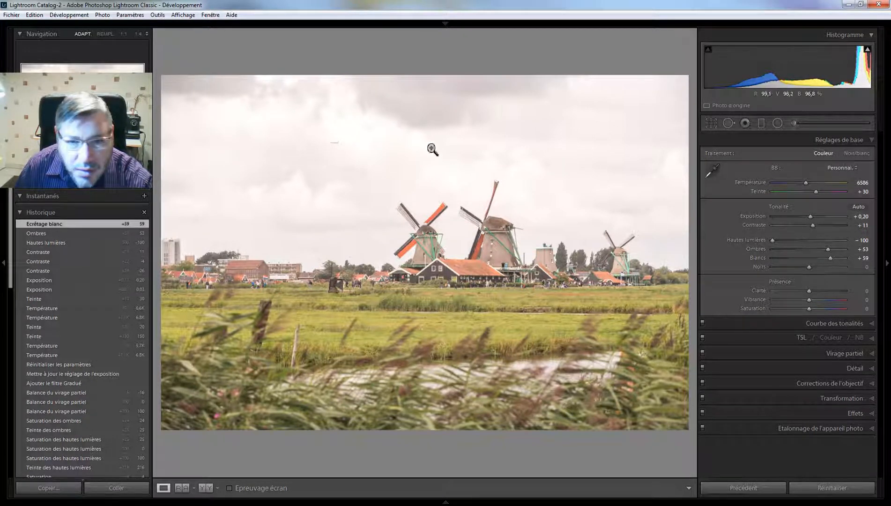
pyautogui.moveTo(830, 257)
pyautogui.mouseDown()
pyautogui.moveTo(800, 261)
pyautogui.moveTo(817, 260)
pyautogui.mouseUp()
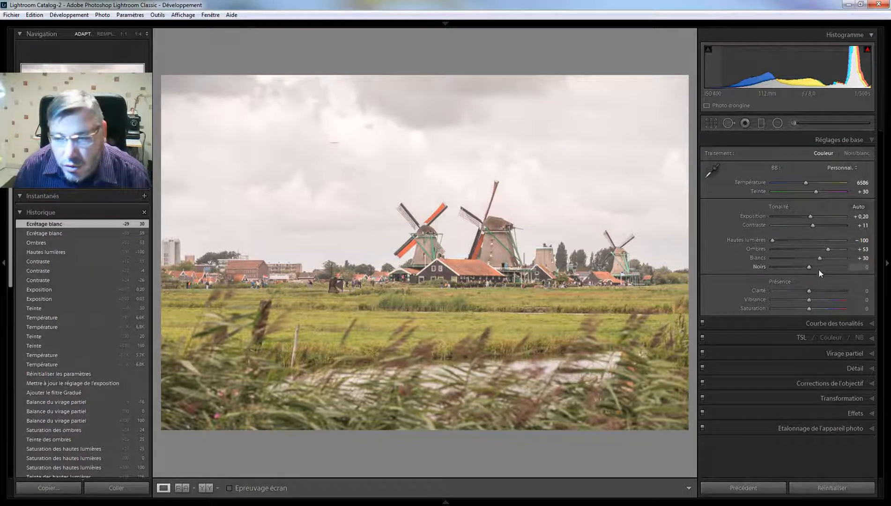
pyautogui.moveTo(809, 268); pyautogui.dragTo(791, 269)
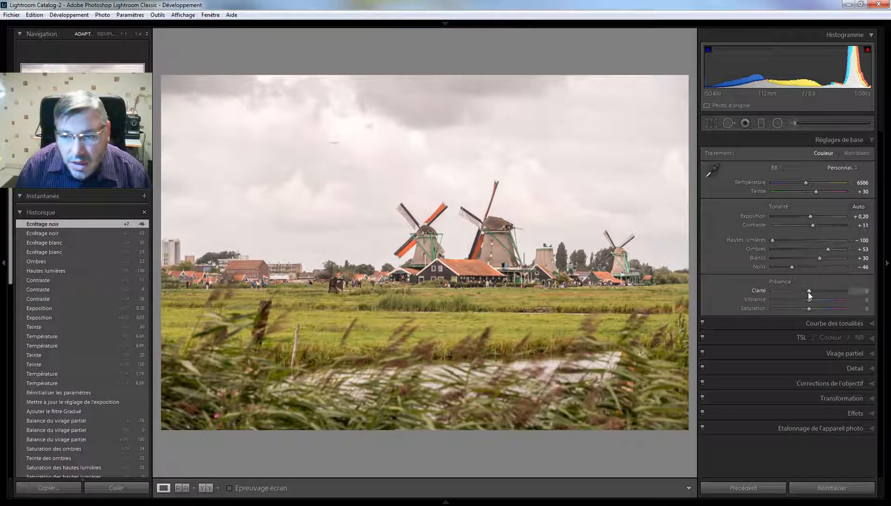
# - Set the clarity to +22 and inspect the grass and houses at 1:1 before returning to the full view
pyautogui.moveTo(808, 292); pyautogui.dragTo(774, 293)
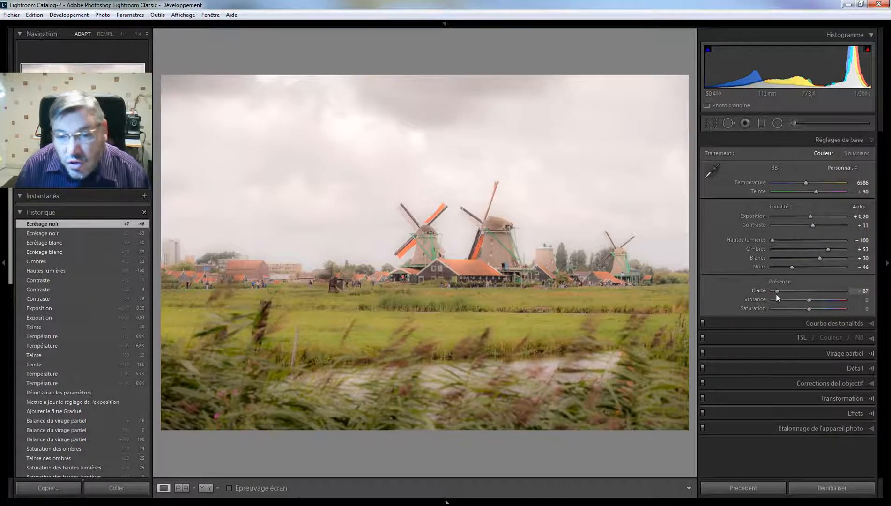
pyautogui.moveTo(775, 293); pyautogui.dragTo(816, 289)
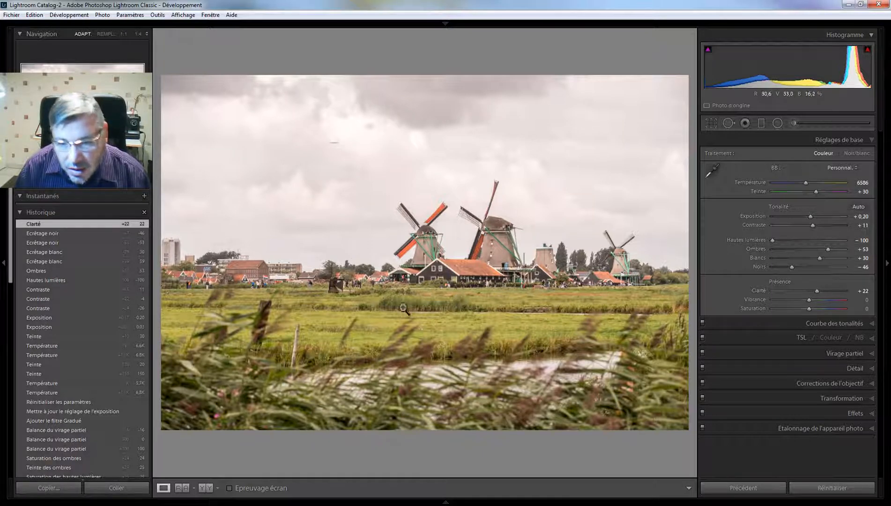
pyautogui.click(429, 313)
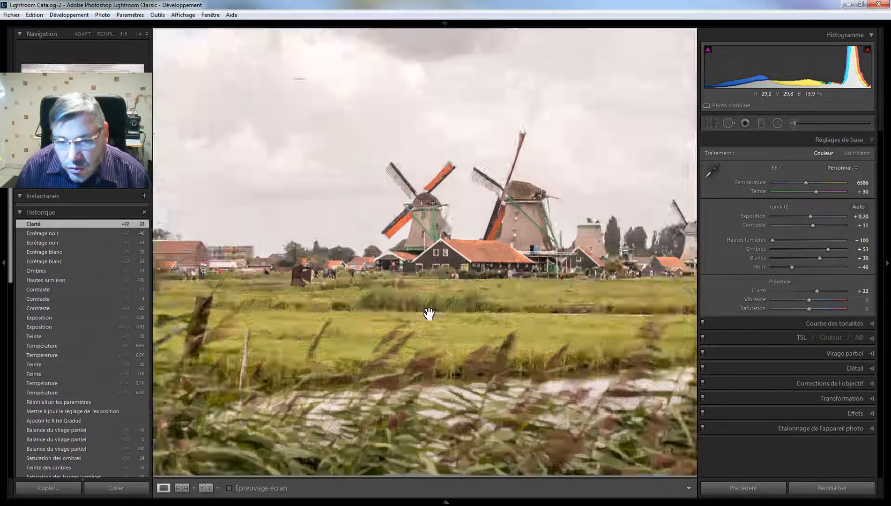
pyautogui.moveTo(454, 308); pyautogui.dragTo(441, 290)
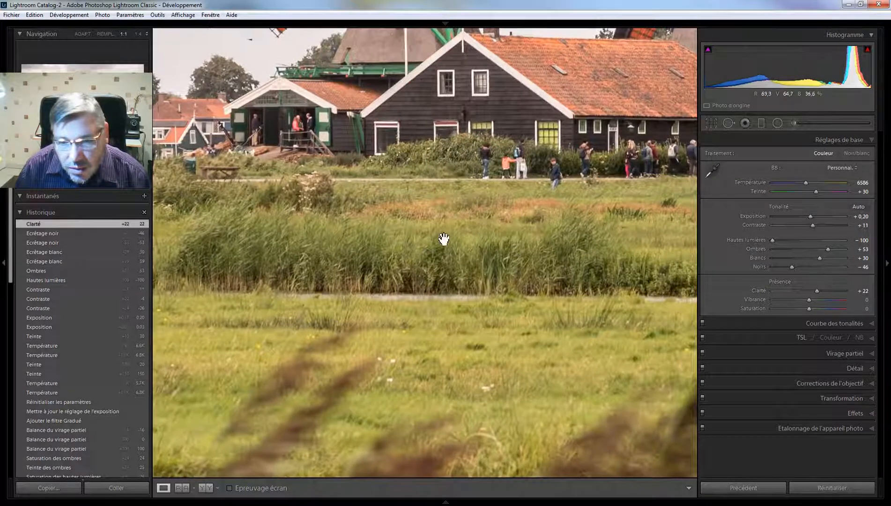
pyautogui.click(437, 279)
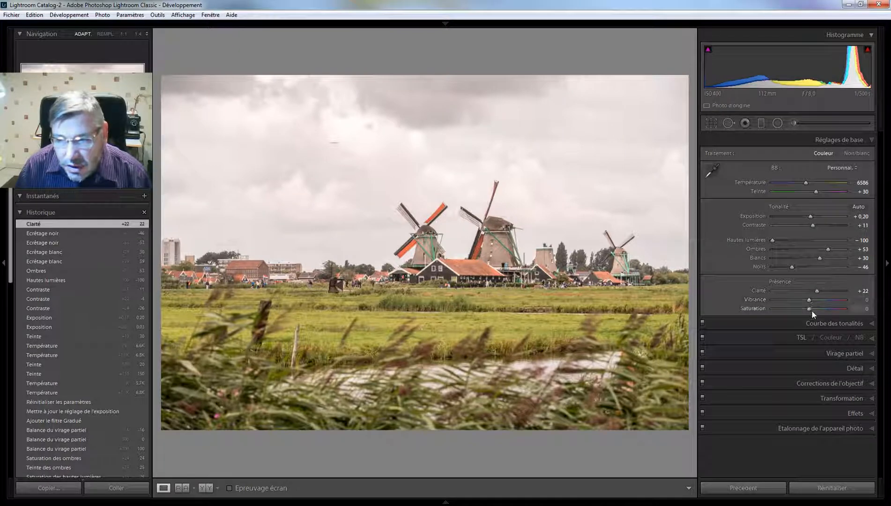
pyautogui.moveTo(810, 310); pyautogui.dragTo(764, 312)
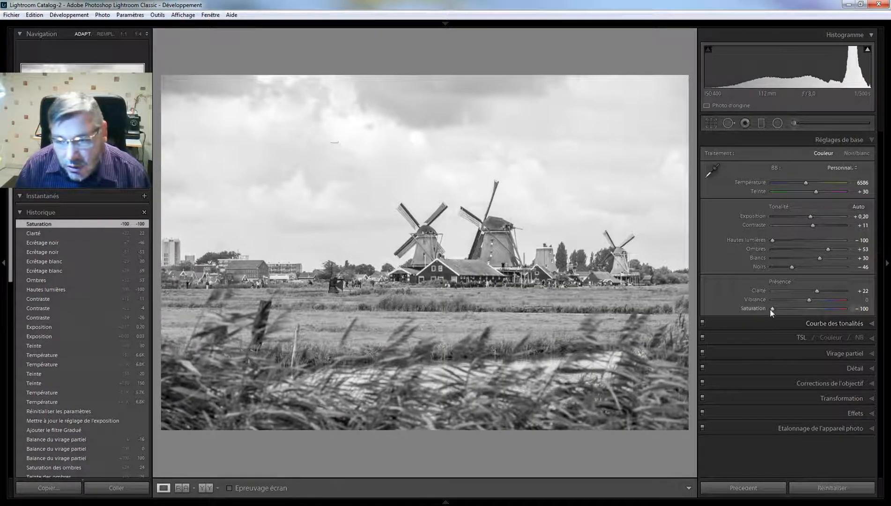
pyautogui.moveTo(774, 310); pyautogui.dragTo(855, 305)
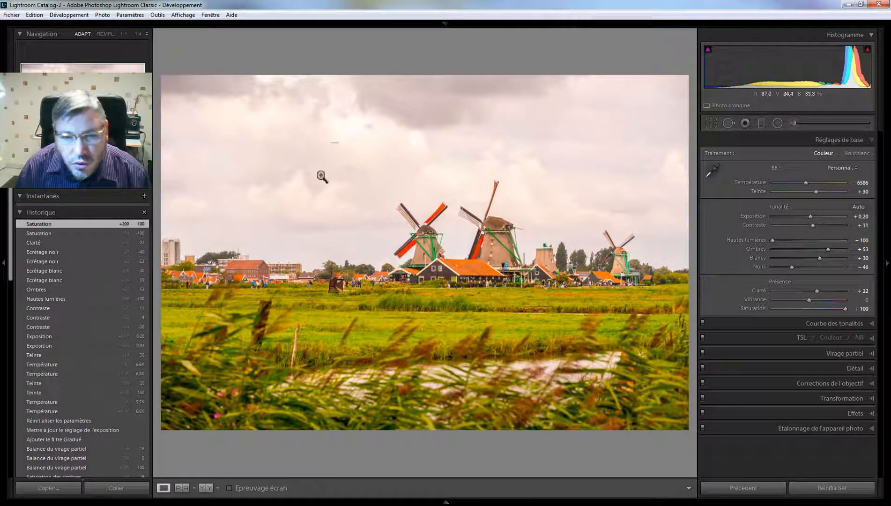
pyautogui.doubleClick(845, 308)
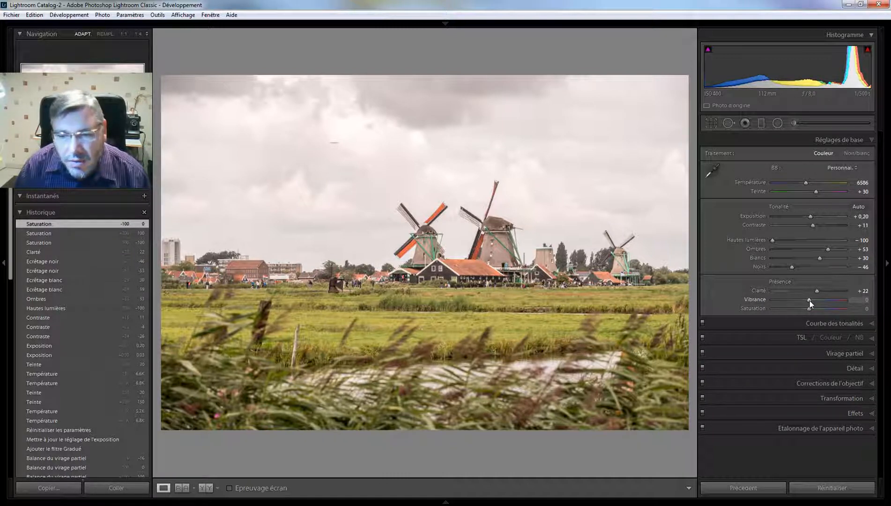
# - Set the vibrance to +57 and the saturation to -3
pyautogui.moveTo(809, 301); pyautogui.dragTo(822, 303)
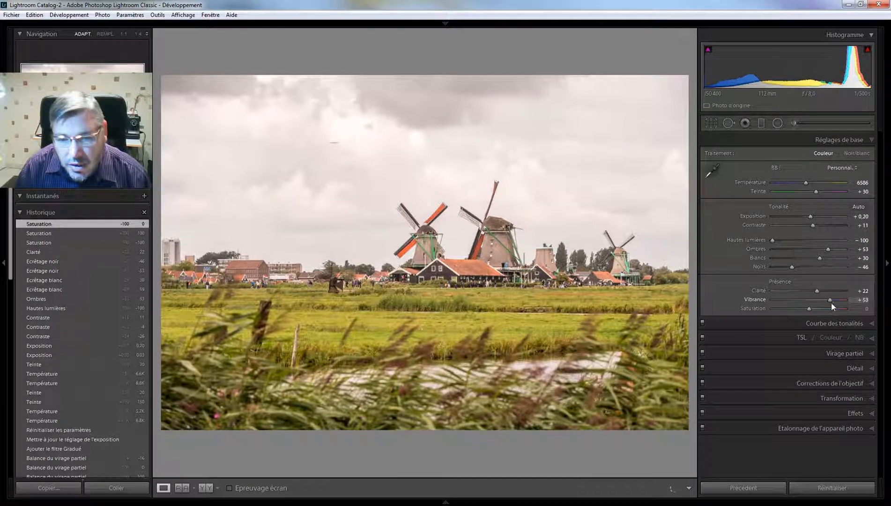
pyautogui.moveTo(831, 302); pyautogui.dragTo(830, 302)
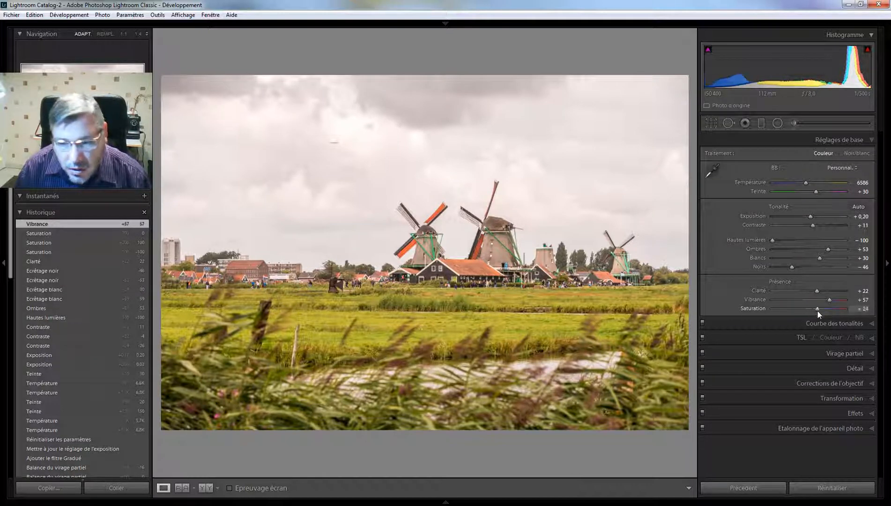
pyautogui.moveTo(816, 311); pyautogui.dragTo(808, 311)
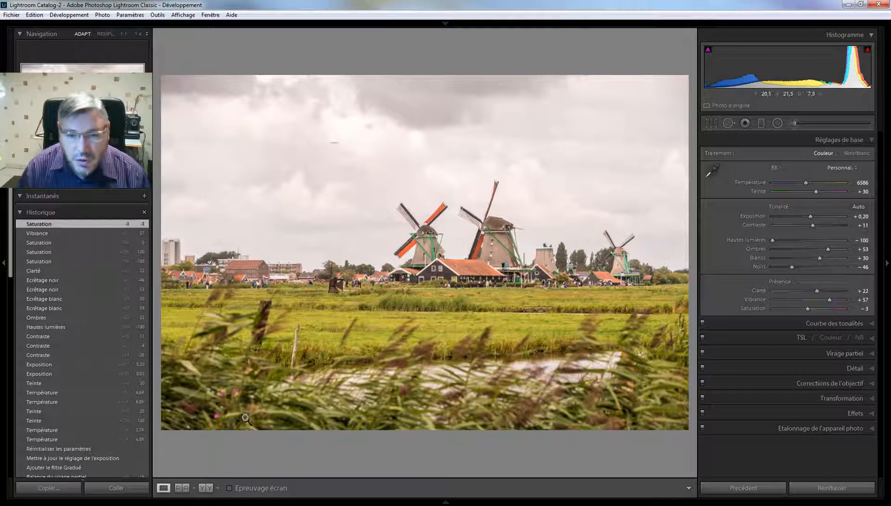
# - Compare the photo before and after the edits side by side, and straighten it with the Auto Upright perspective correction
pyautogui.click(202, 489)
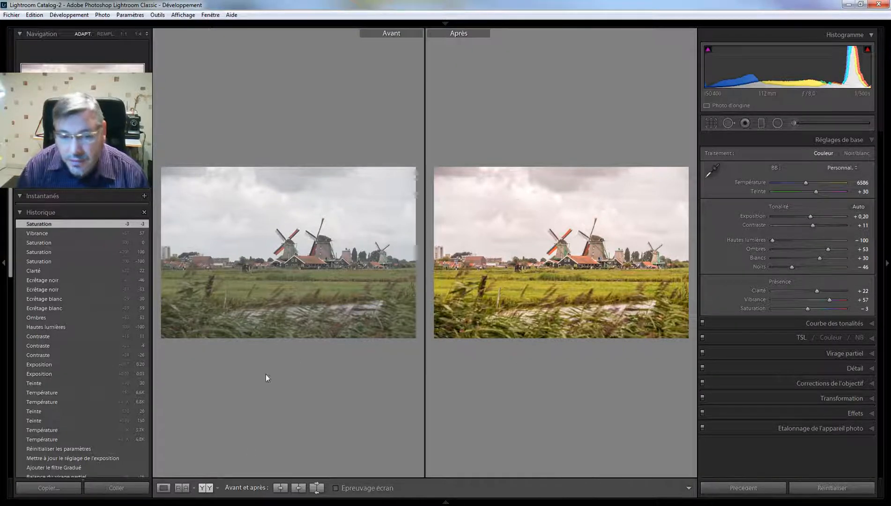
pyautogui.click(163, 488)
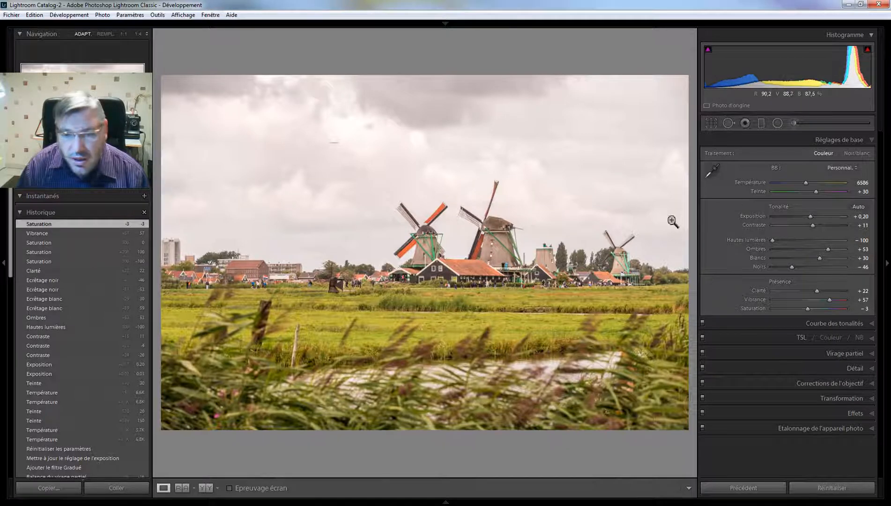
pyautogui.click(830, 399)
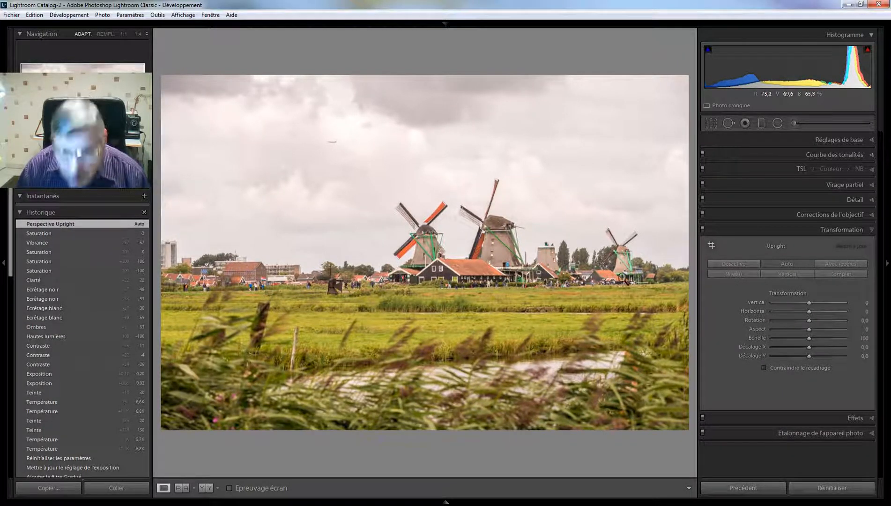
pyautogui.click(824, 140)
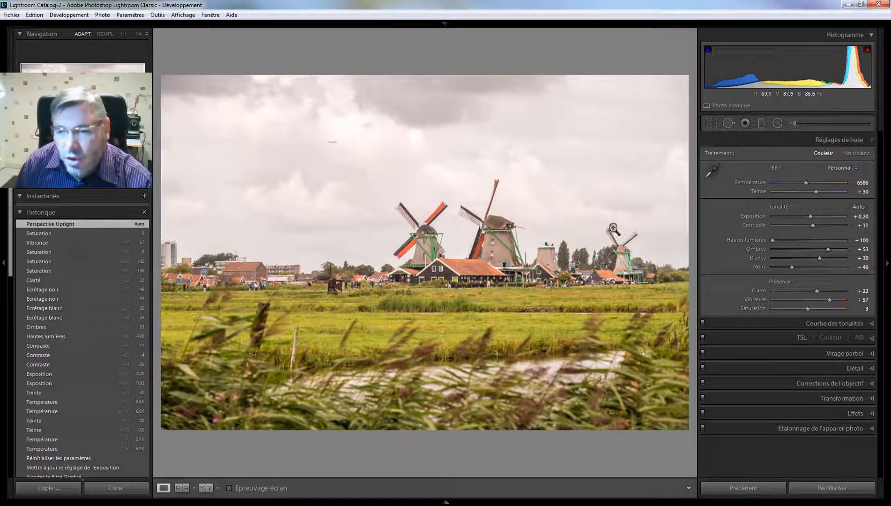
# - Darken the sky with a graduated filter ending near the horizon at -0.60 exposure, checking its effect and mask overlay
pyautogui.click(761, 125)
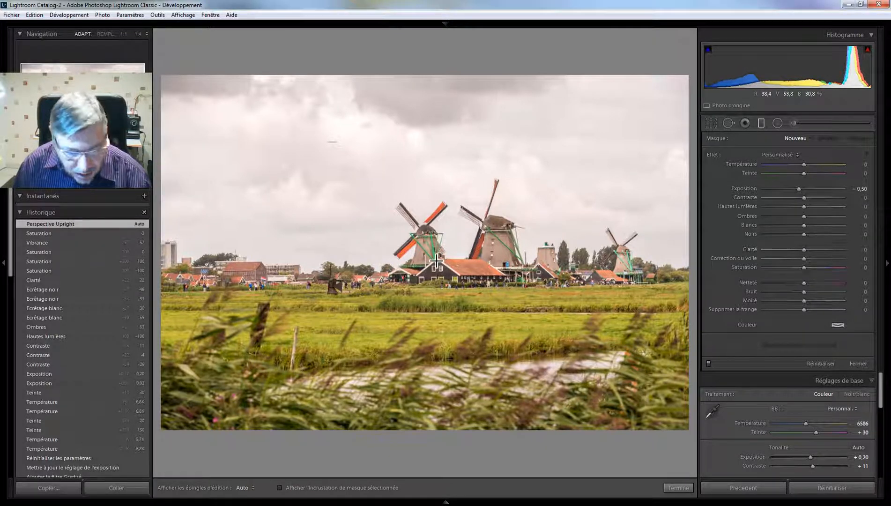
pyautogui.moveTo(436, 261); pyautogui.dragTo(451, 290)
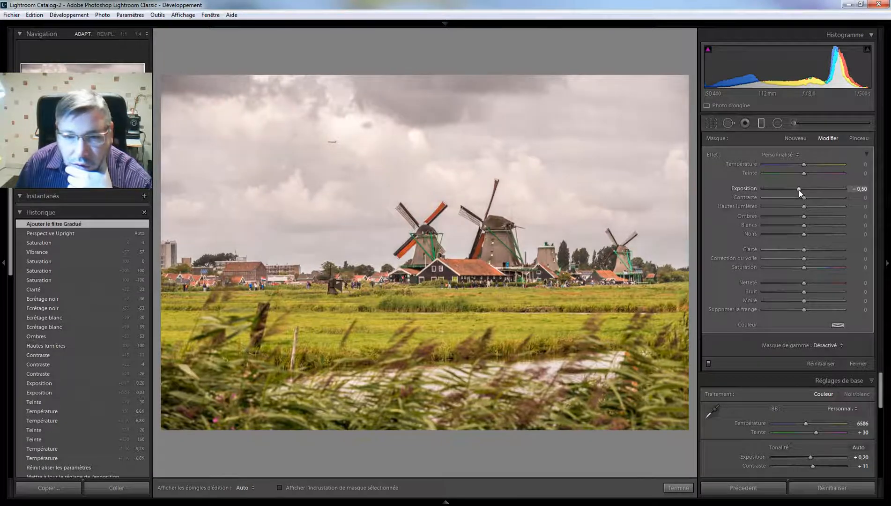
pyautogui.press('Up')
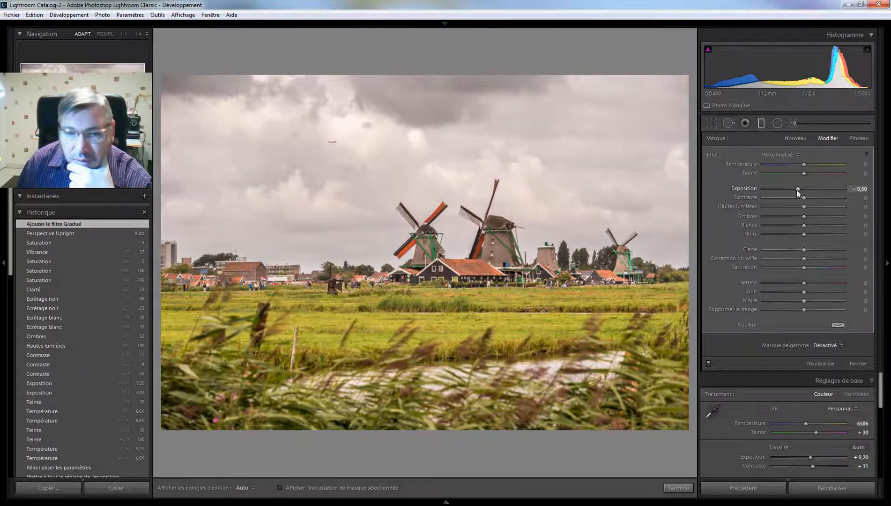
pyautogui.press('Down')
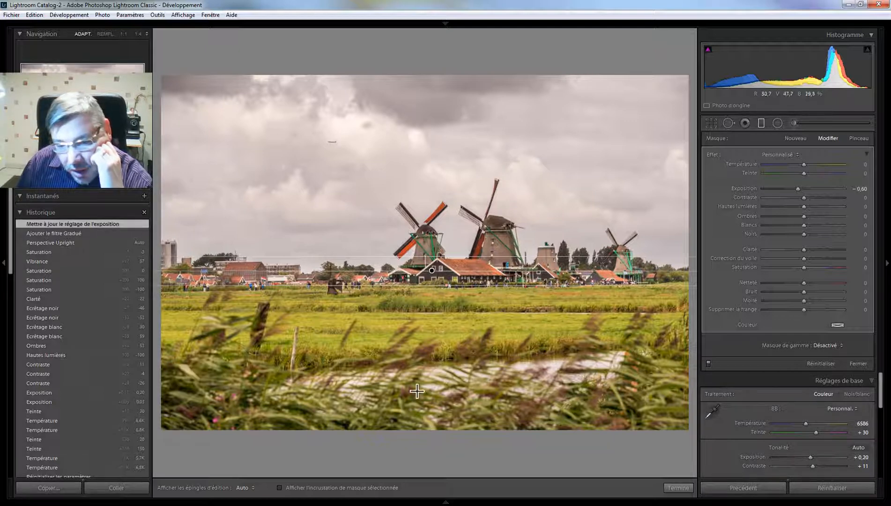
pyautogui.click(709, 363)
pyautogui.click(708, 363)
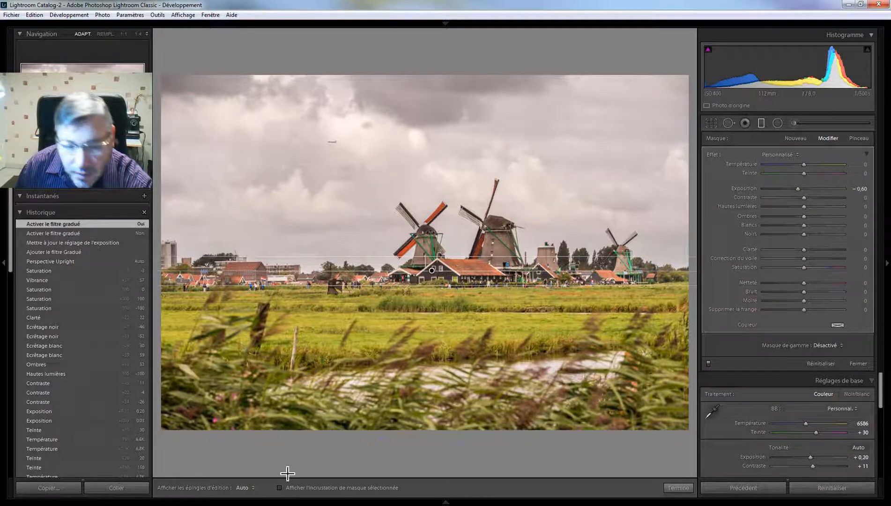
pyautogui.click(279, 487)
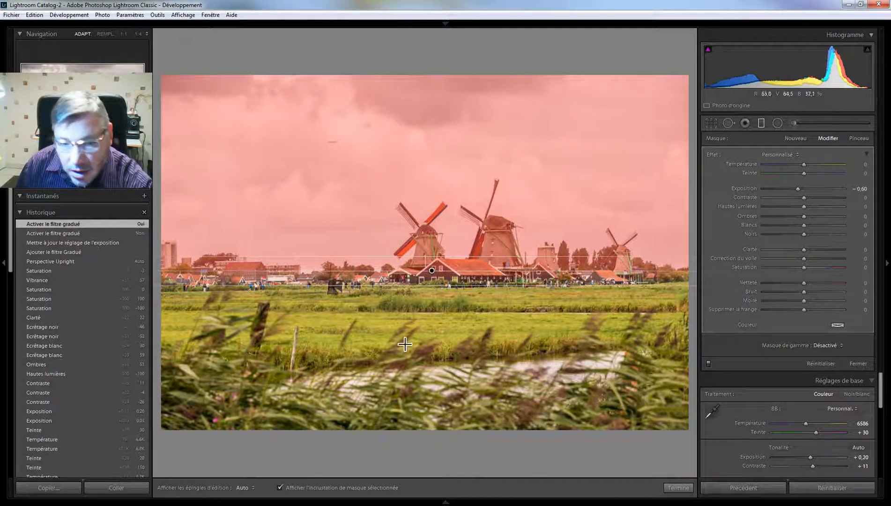
pyautogui.click(280, 487)
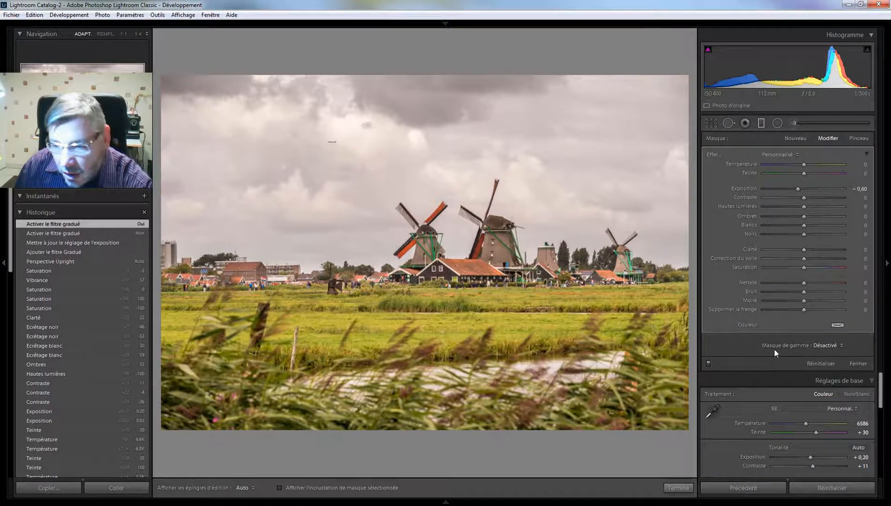
# - Limit the graduated filter with a luminance range mask of 73/100, and compare the sky with the filter off and on
pyautogui.click(829, 346)
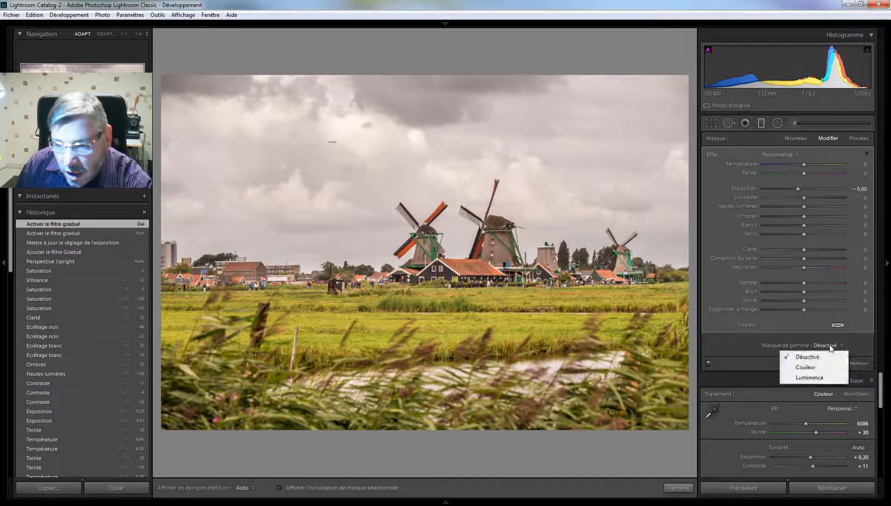
pyautogui.click(823, 378)
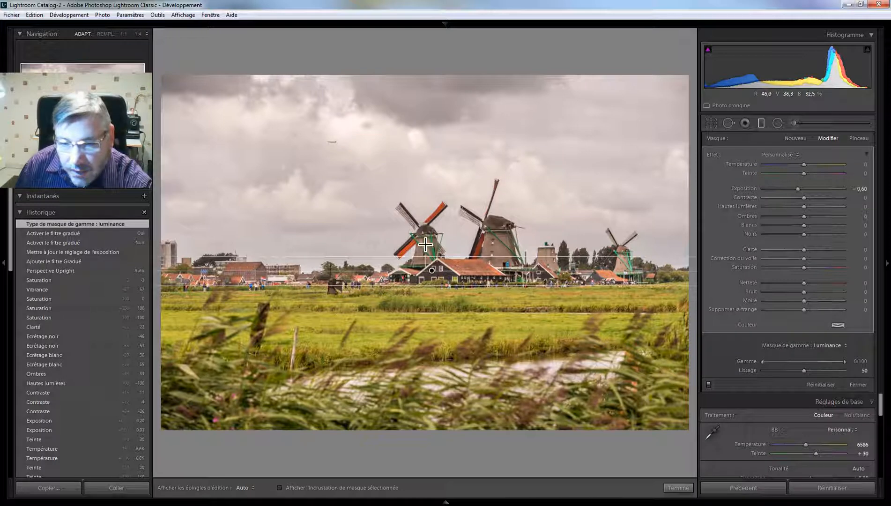
pyautogui.click(279, 487)
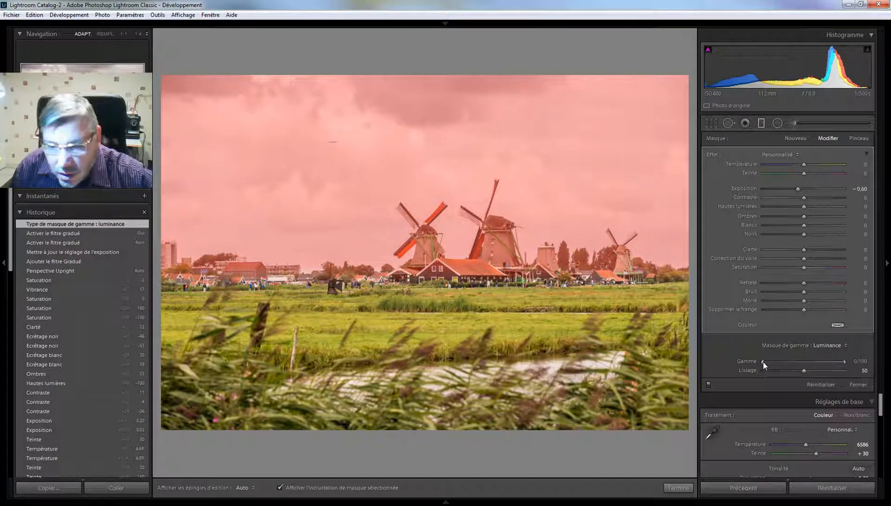
pyautogui.moveTo(763, 363); pyautogui.dragTo(826, 360)
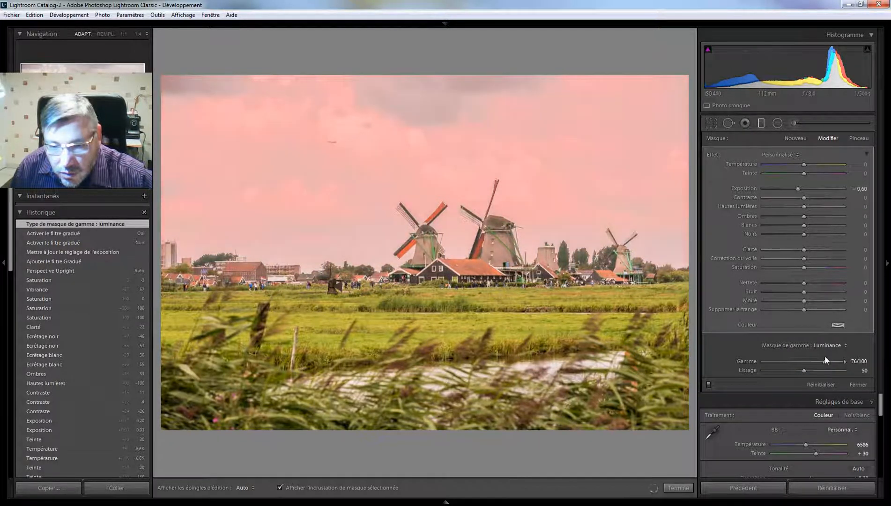
pyautogui.moveTo(814, 360); pyautogui.dragTo(810, 359)
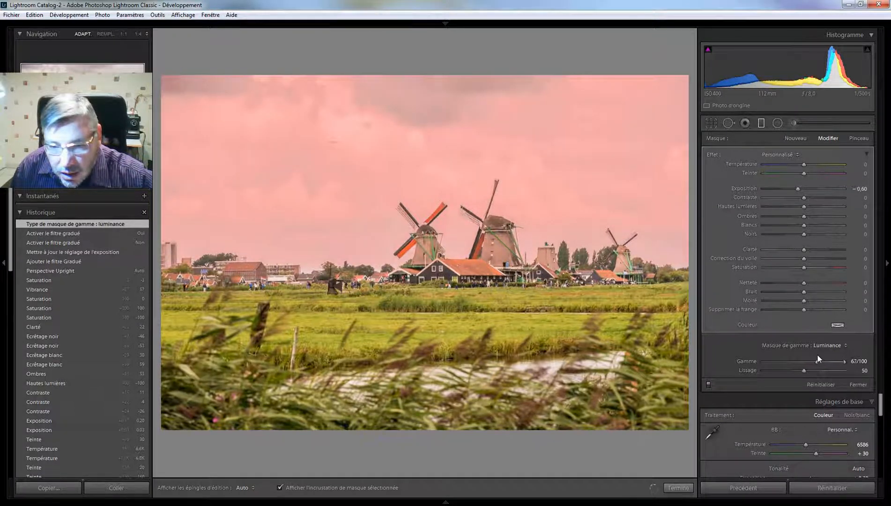
pyautogui.moveTo(816, 357); pyautogui.dragTo(823, 355)
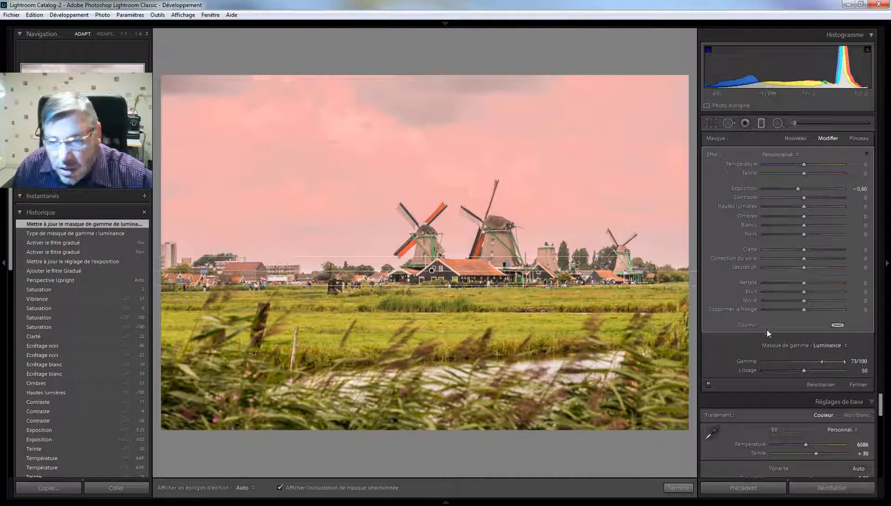
pyautogui.click(279, 487)
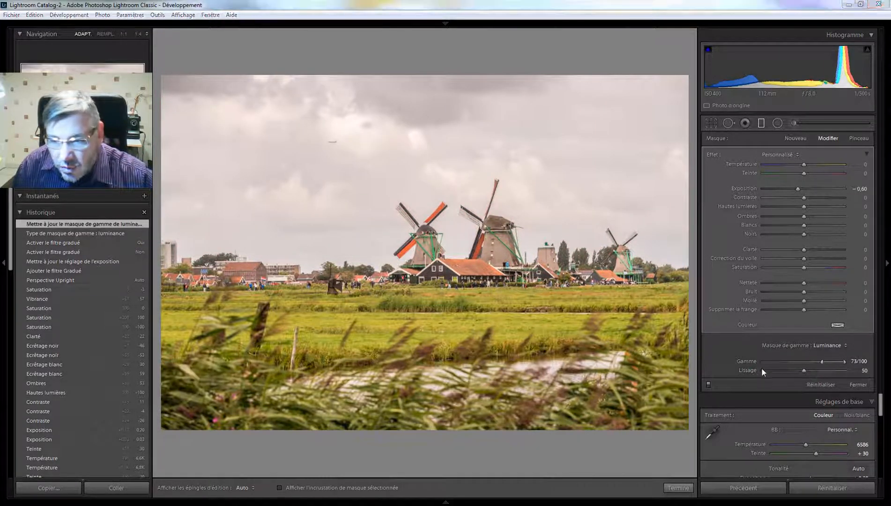
pyautogui.click(707, 385)
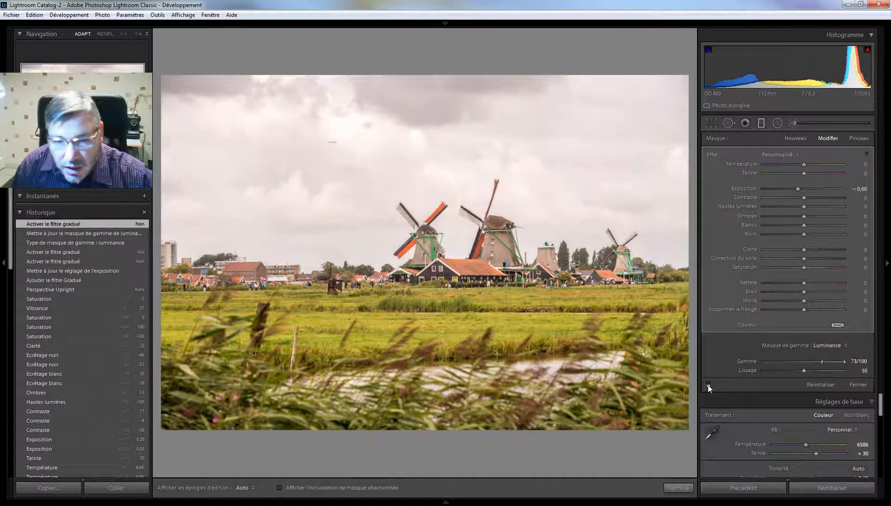
pyautogui.click(708, 385)
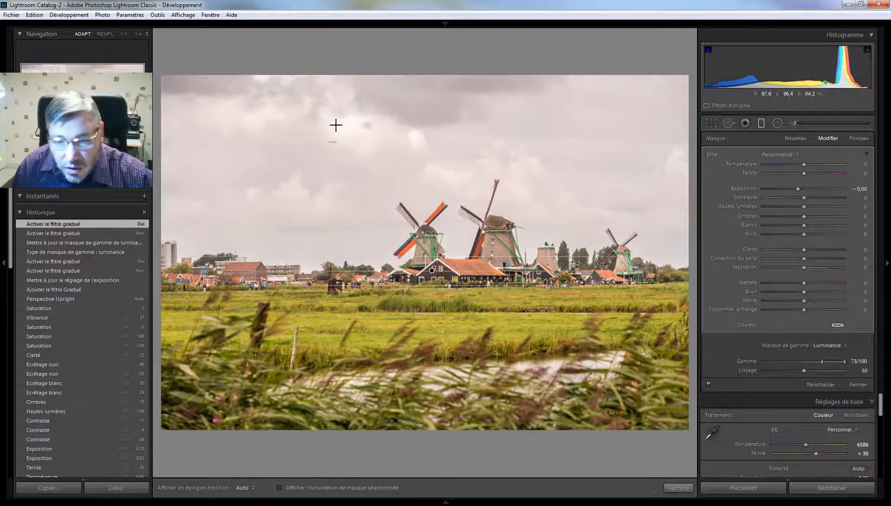
pyautogui.click(709, 384)
pyautogui.click(708, 385)
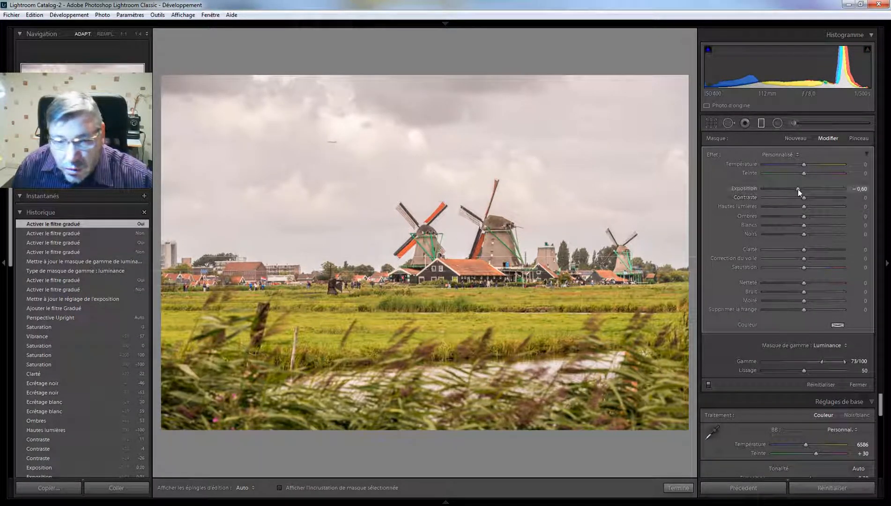
pyautogui.moveTo(798, 189)
pyautogui.mouseDown()
pyautogui.moveTo(790, 189)
pyautogui.moveTo(797, 189)
pyautogui.mouseUp()
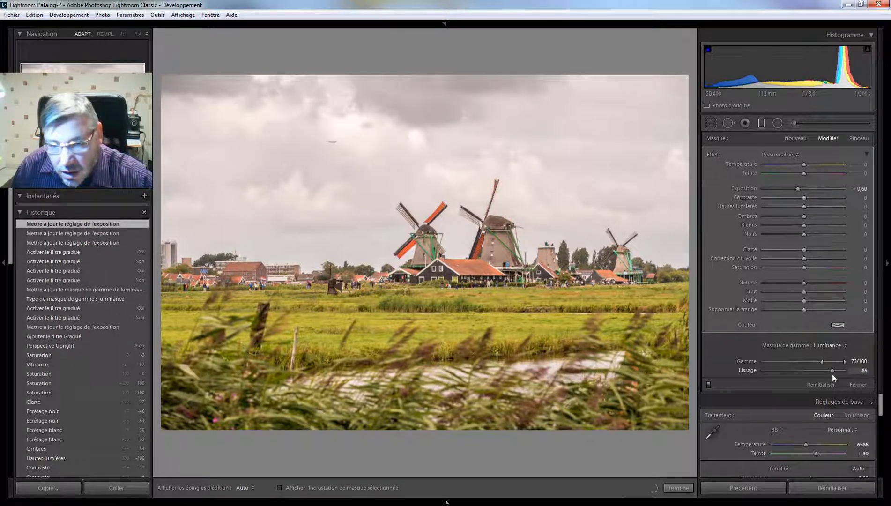
# - Refine the luminance mask with the overlay shown, setting the smoothing to 11 and the range to 56/100
pyautogui.moveTo(829, 373)
pyautogui.mouseDown()
pyautogui.moveTo(781, 376)
pyautogui.moveTo(852, 376)
pyautogui.moveTo(835, 375)
pyautogui.mouseUp()
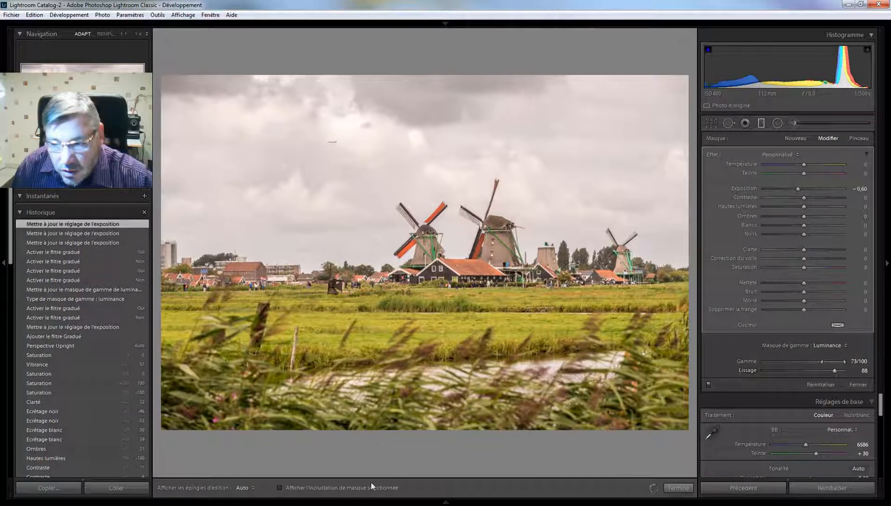
pyautogui.click(279, 488)
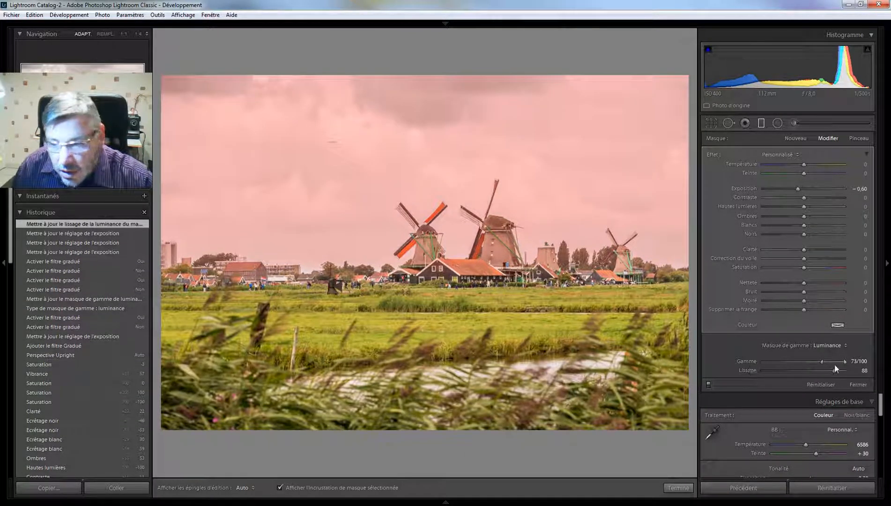
pyautogui.moveTo(848, 373); pyautogui.dragTo(773, 378)
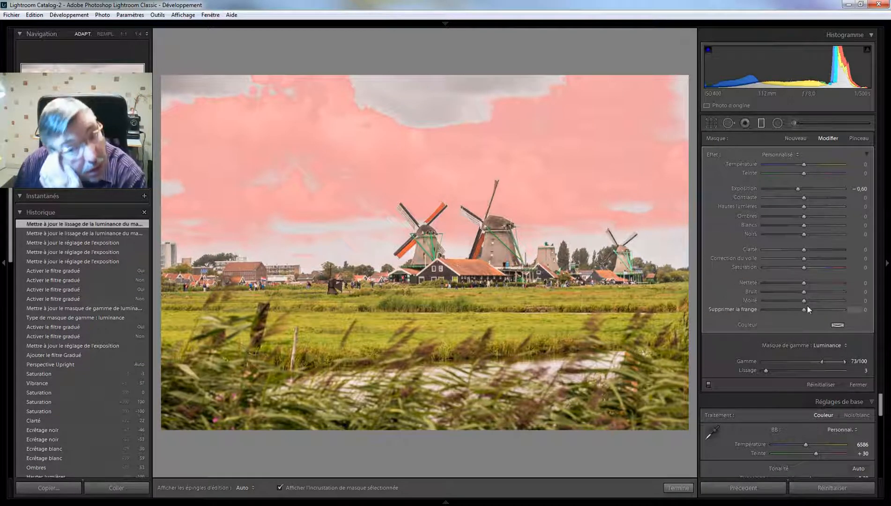
pyautogui.moveTo(766, 374); pyautogui.dragTo(772, 373)
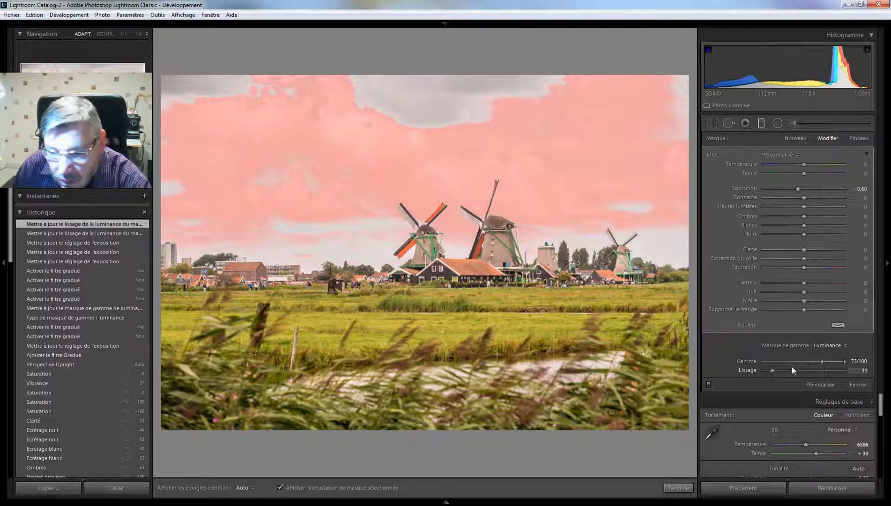
pyautogui.moveTo(822, 361); pyautogui.dragTo(807, 361)
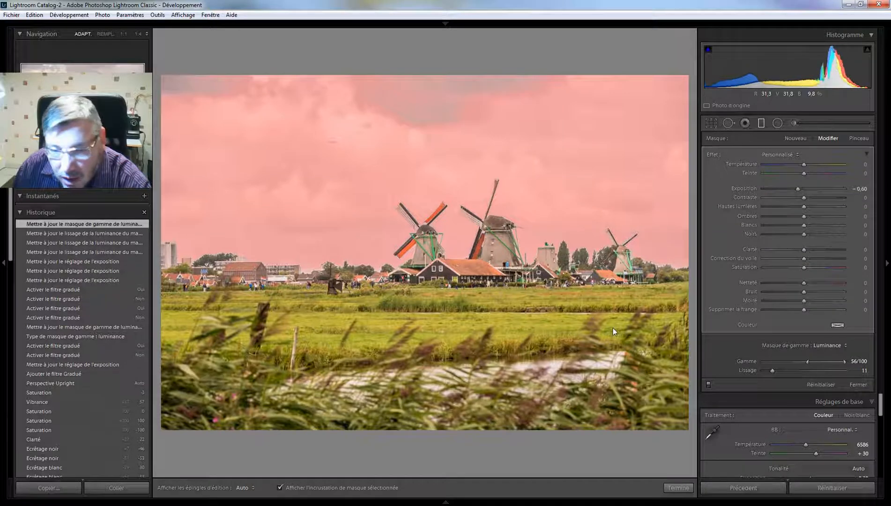
pyautogui.click(279, 487)
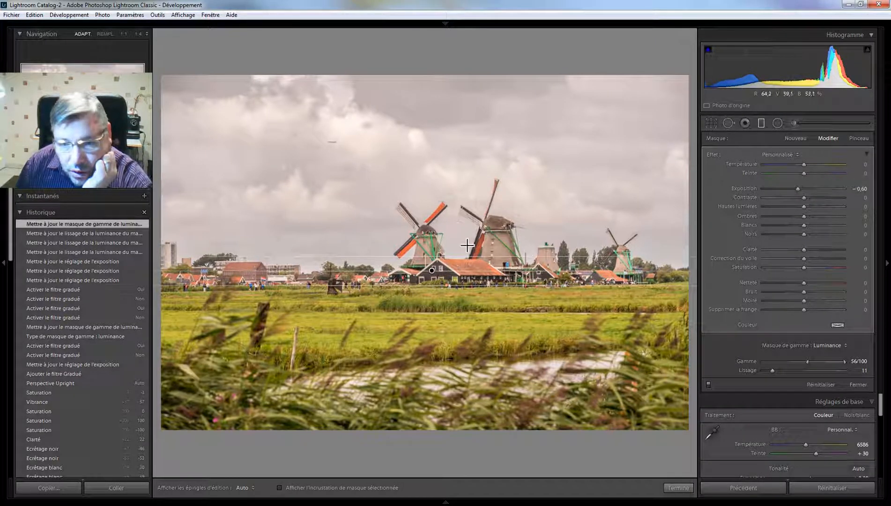
# - Compare the sky with the graduated filter off and on, set its exposure to -0.50 and close the filter
pyautogui.click(709, 385)
pyautogui.click(709, 384)
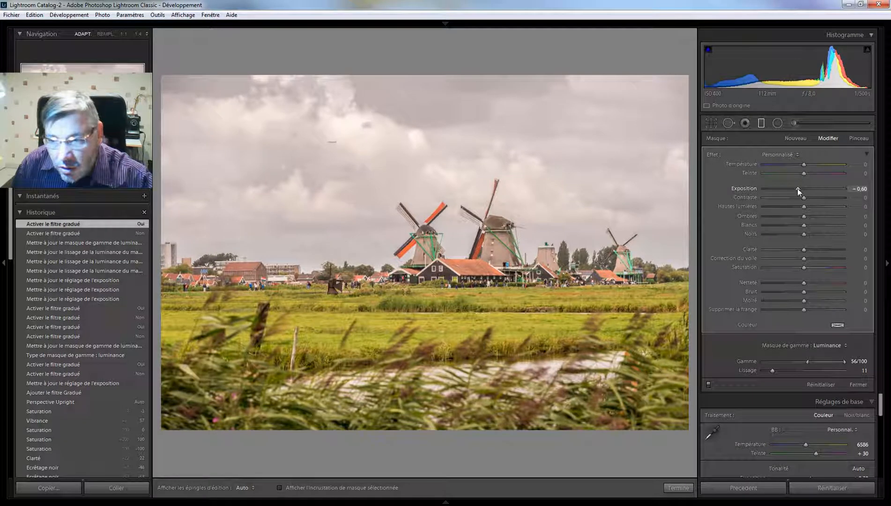
pyautogui.press('Up')
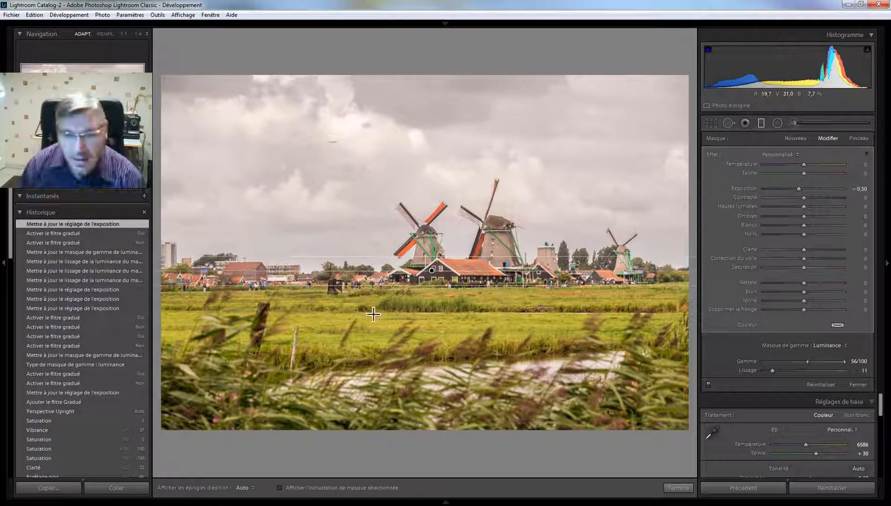
pyautogui.click(862, 384)
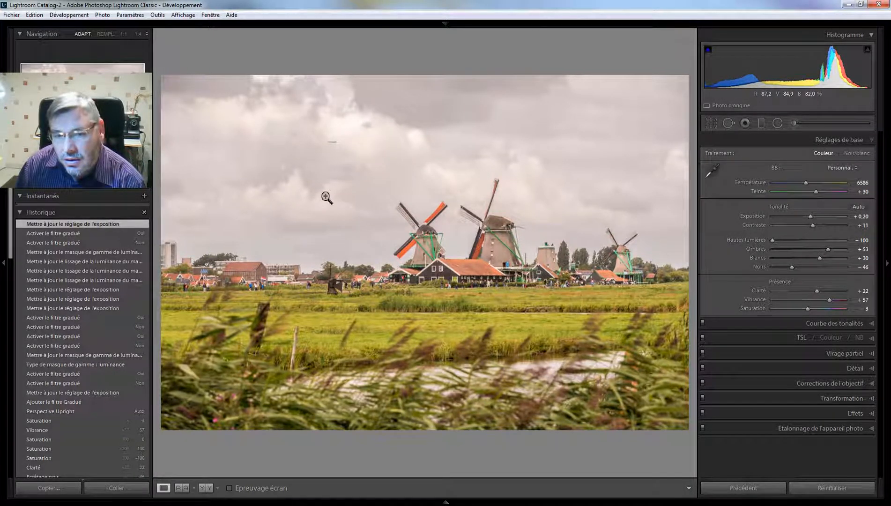
# - Preview the split-toning highlight hue and set the highlights saturation to 100
pyautogui.click(837, 353)
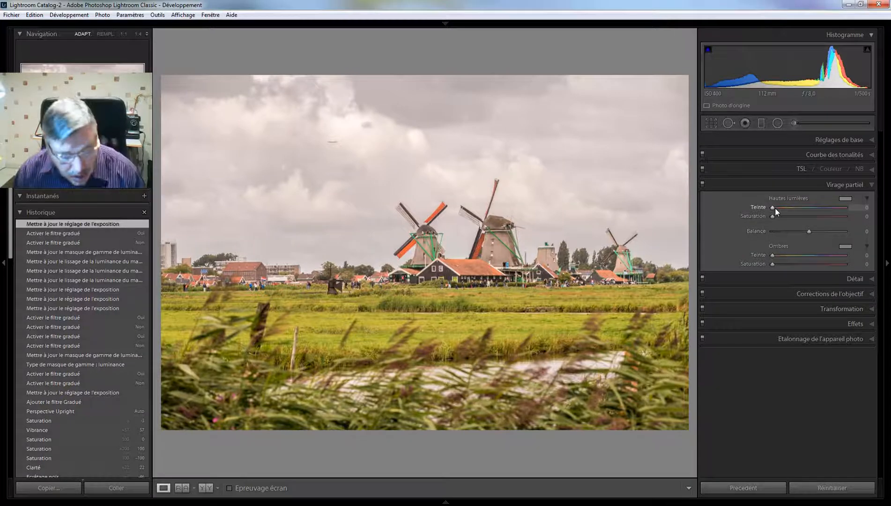
pyautogui.press('alt')
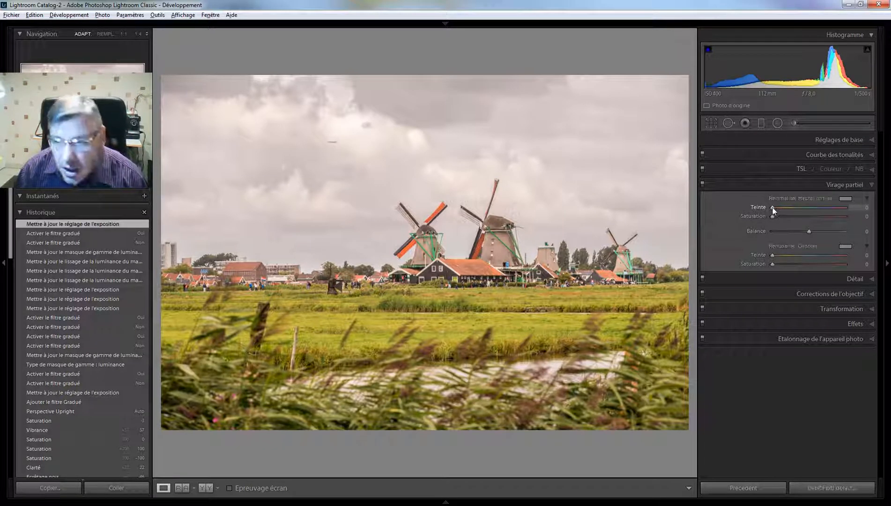
pyautogui.keyDown('alt'); pyautogui.click(773, 209); pyautogui.keyUp('alt')
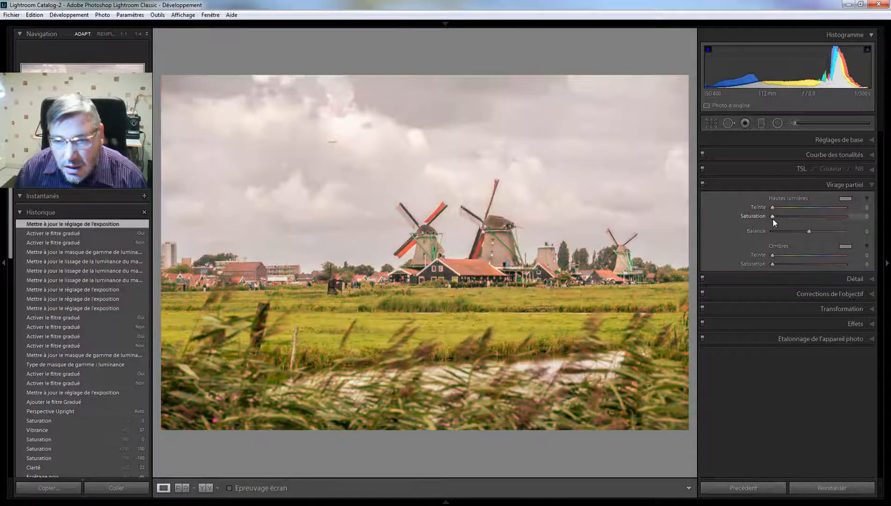
pyautogui.moveTo(772, 216); pyautogui.dragTo(868, 224)
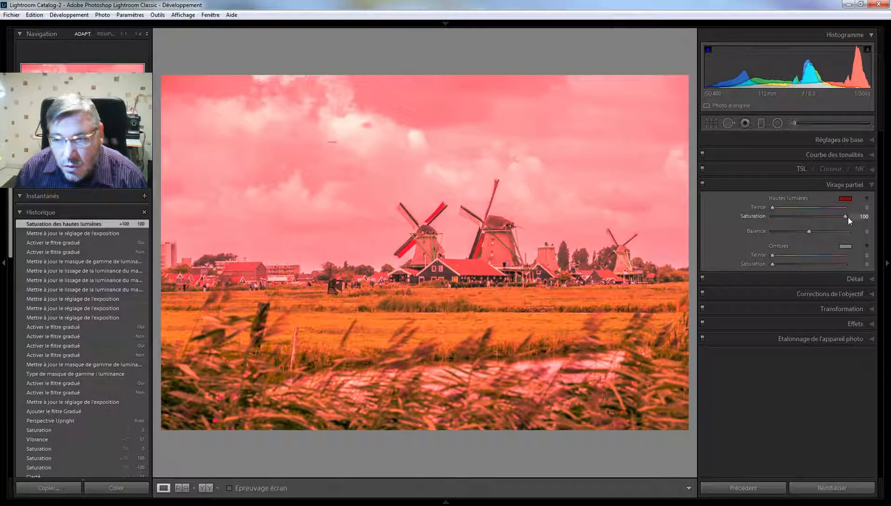
# - Preview the split-toning highlight hue at full saturation, then set the highlights to hue 213 and saturation 41
pyautogui.moveTo(773, 208)
pyautogui.mouseDown()
pyautogui.moveTo(819, 216)
pyautogui.moveTo(772, 210)
pyautogui.mouseUp()
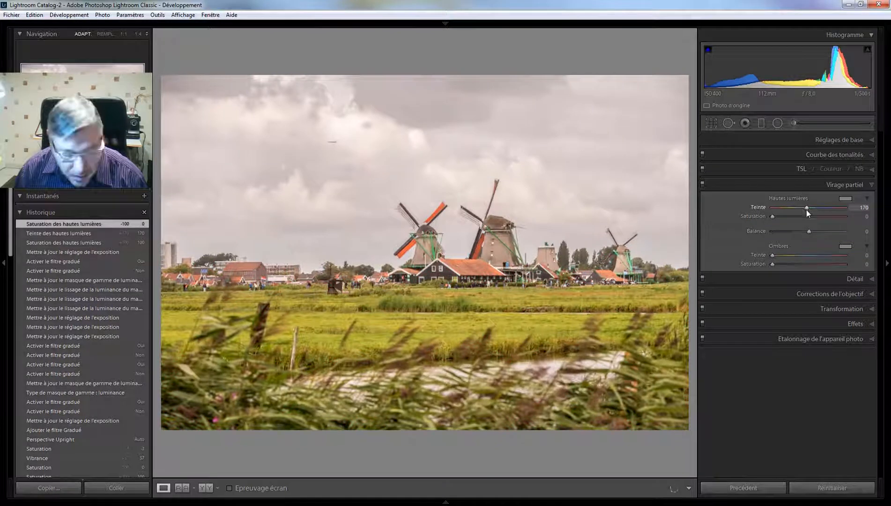
pyautogui.press('alt')
pyautogui.moveTo(806, 206); pyautogui.dragTo(816, 209)
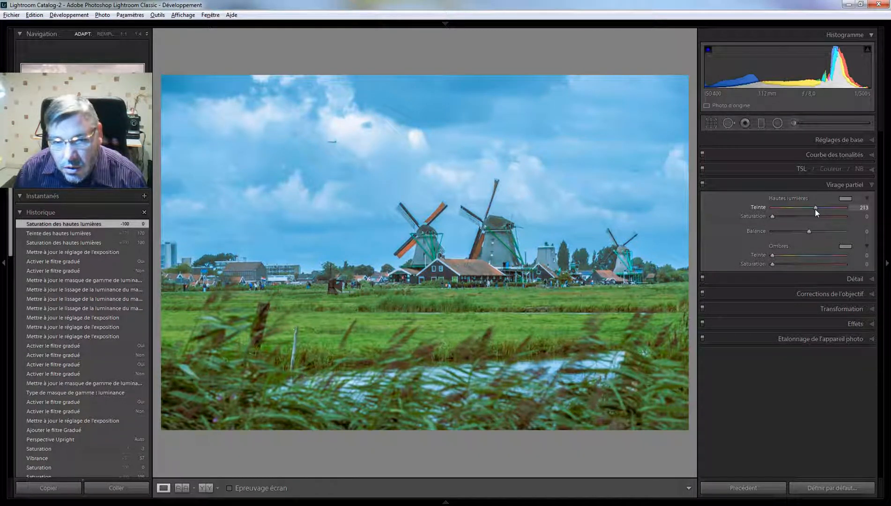
pyautogui.moveTo(815, 210); pyautogui.dragTo(817, 209)
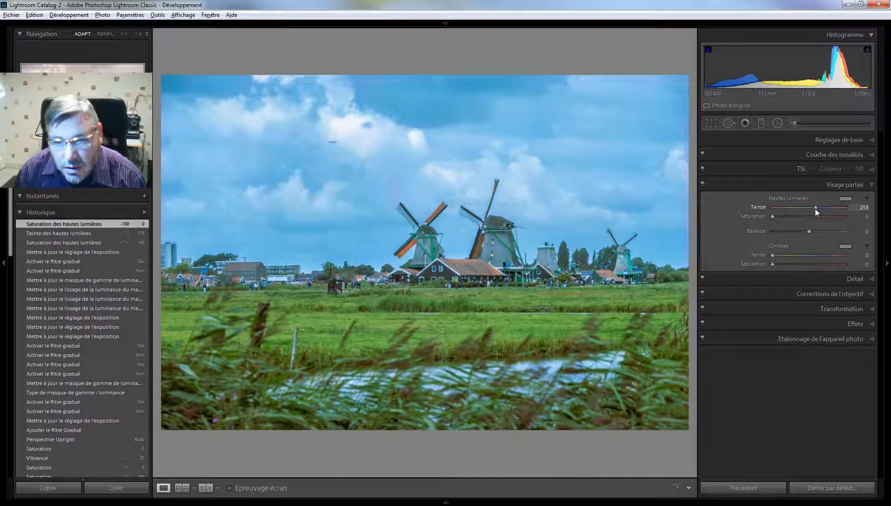
pyautogui.moveTo(815, 209); pyautogui.dragTo(815, 209)
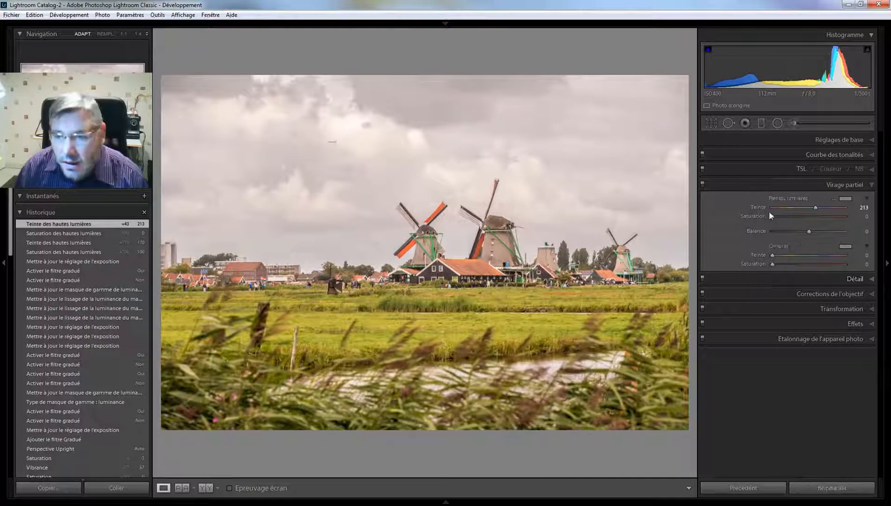
pyautogui.moveTo(773, 217); pyautogui.dragTo(802, 217)
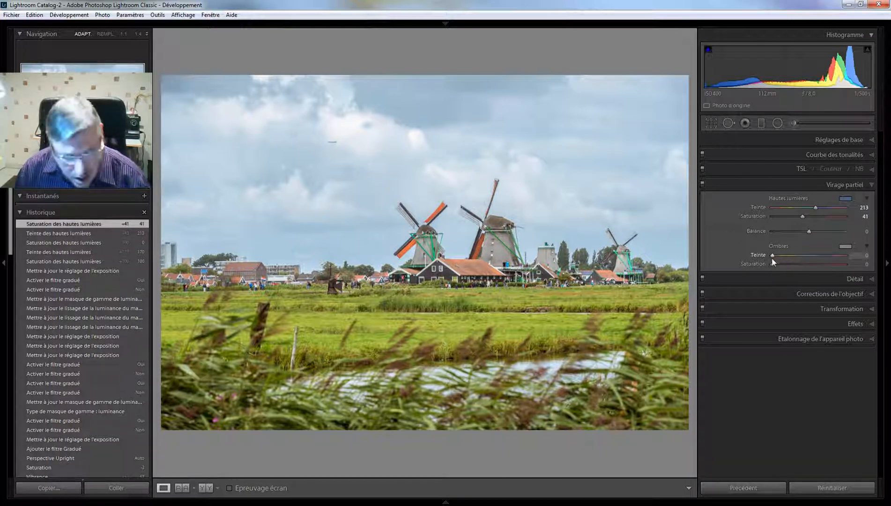
# - Preview the split-toning shadow hue and set the shadows to hue 28 and saturation 41
pyautogui.press('alt')
pyautogui.moveTo(772, 258); pyautogui.dragTo(778, 259)
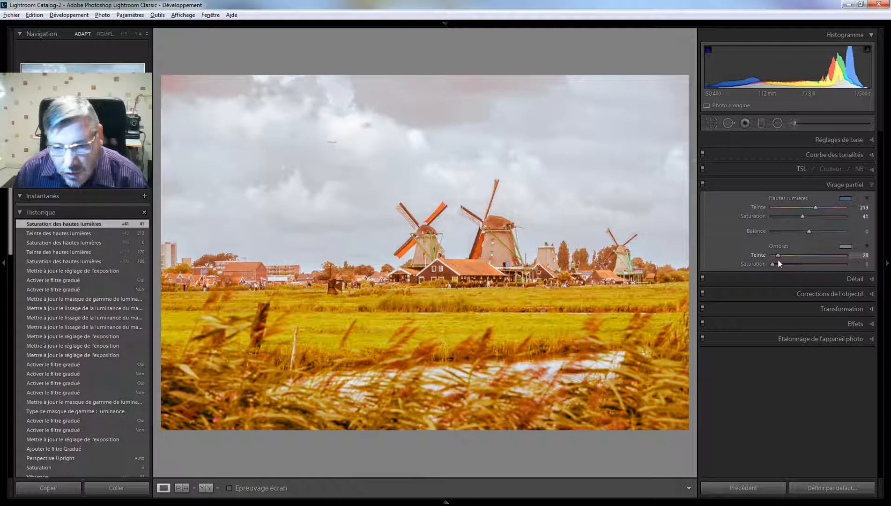
pyautogui.moveTo(778, 259); pyautogui.dragTo(804, 271)
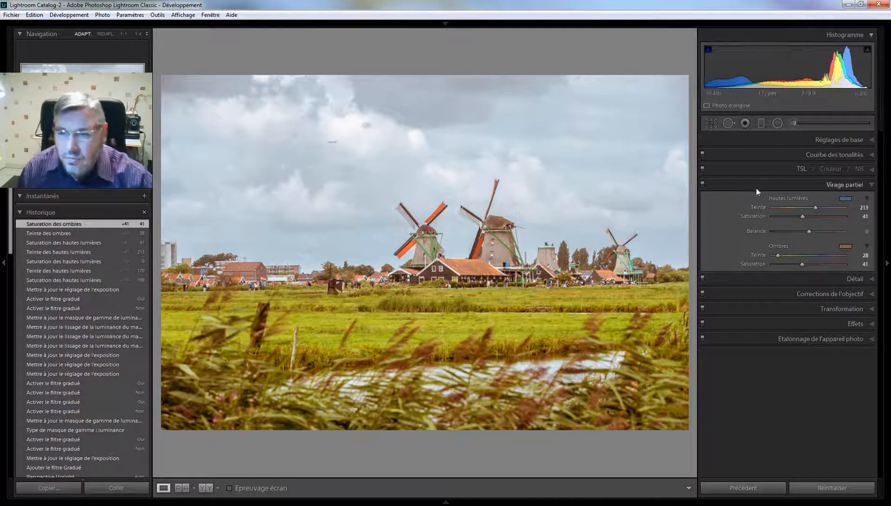
# - Set the HSL hue of the greens to +52 and of the yellows to -3, leaving the aquas at 0
pyautogui.click(788, 166)
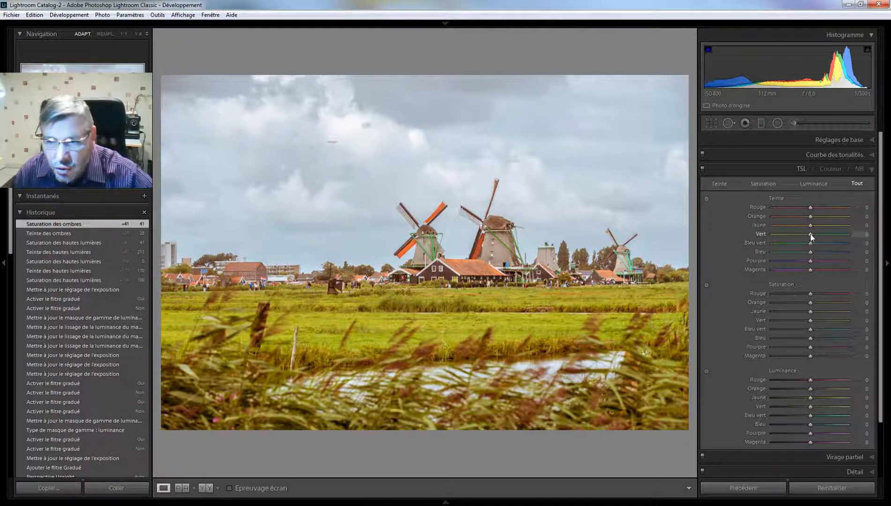
pyautogui.moveTo(810, 234)
pyautogui.mouseDown()
pyautogui.moveTo(847, 235)
pyautogui.moveTo(809, 237)
pyautogui.mouseUp()
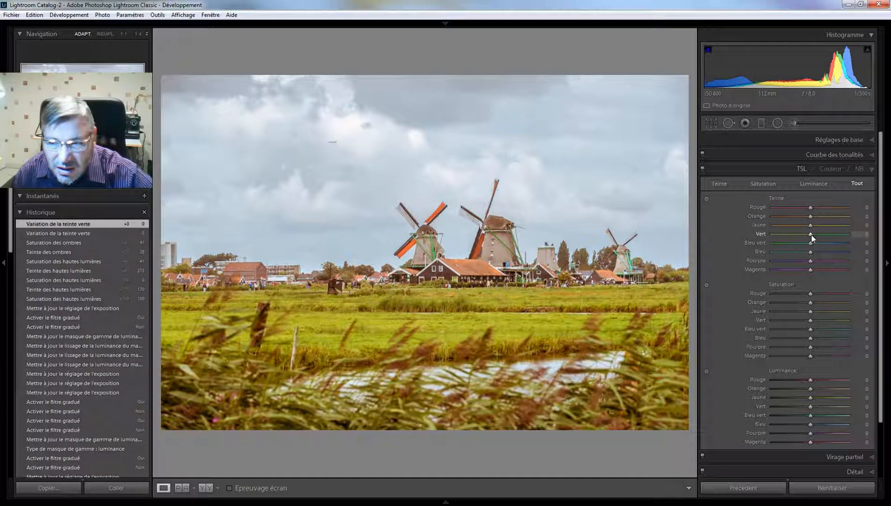
pyautogui.moveTo(811, 235); pyautogui.dragTo(830, 237)
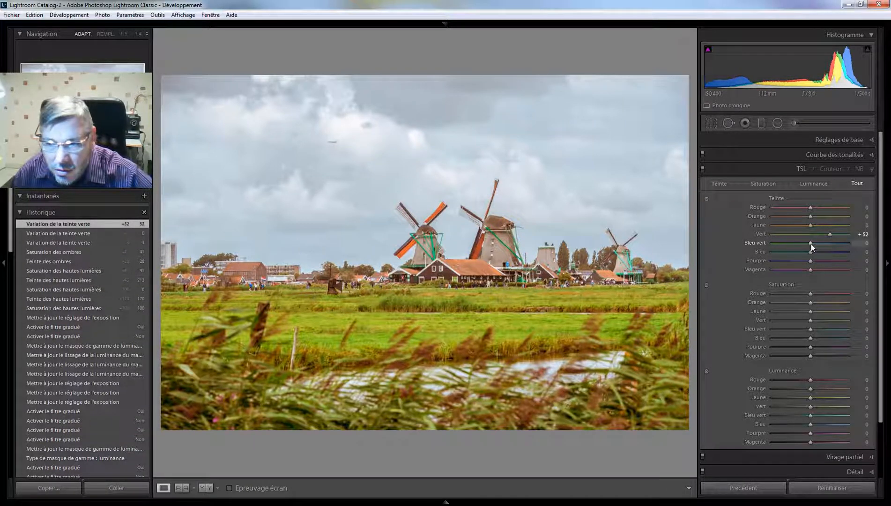
pyautogui.moveTo(811, 245)
pyautogui.mouseDown()
pyautogui.moveTo(866, 237)
pyautogui.moveTo(806, 248)
pyautogui.moveTo(816, 247)
pyautogui.moveTo(813, 226)
pyautogui.moveTo(838, 227)
pyautogui.moveTo(801, 229)
pyautogui.moveTo(810, 229)
pyautogui.mouseUp()
pyautogui.doubleClick(812, 243)
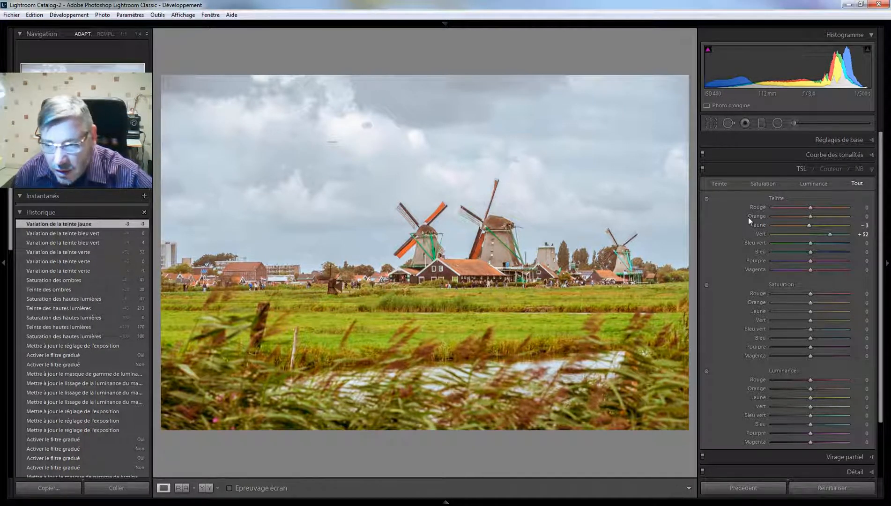
# - Raise the HSL luminance of the yellows to +18 and of the greens to +12
pyautogui.scroll(-3, 729, 348)
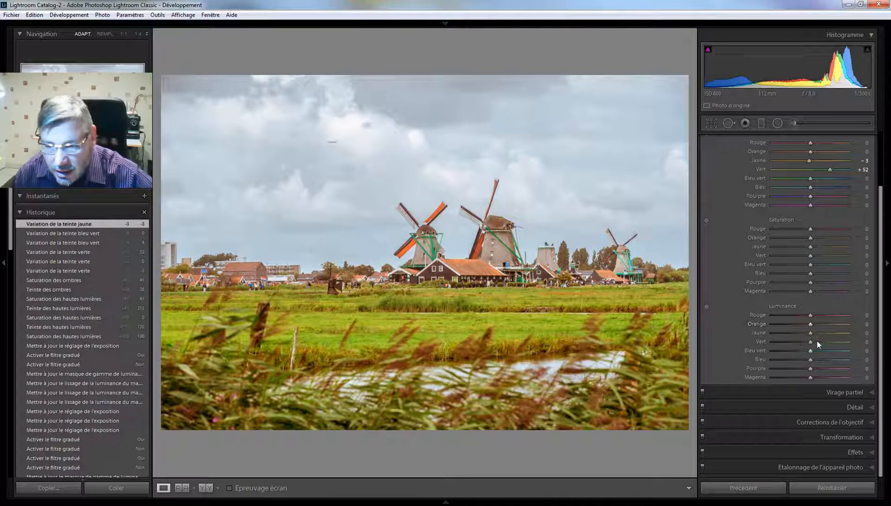
pyautogui.moveTo(810, 333); pyautogui.dragTo(821, 334)
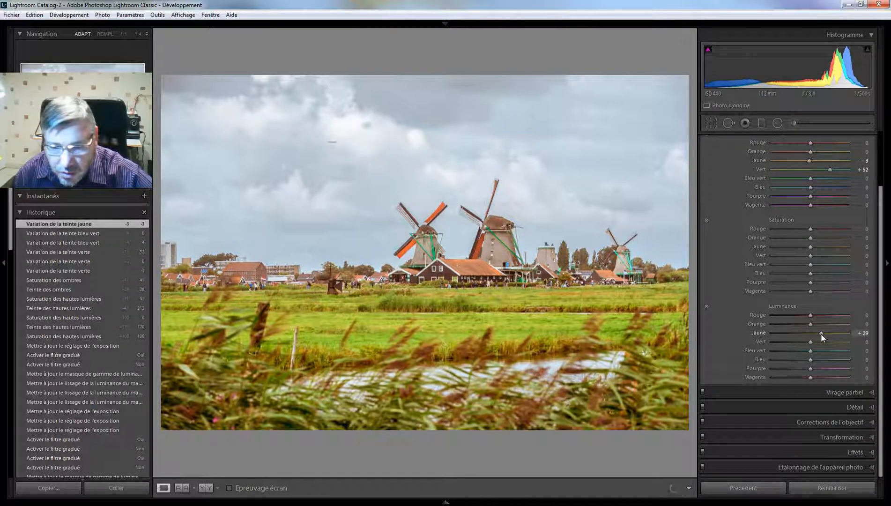
pyautogui.moveTo(821, 334); pyautogui.dragTo(819, 334)
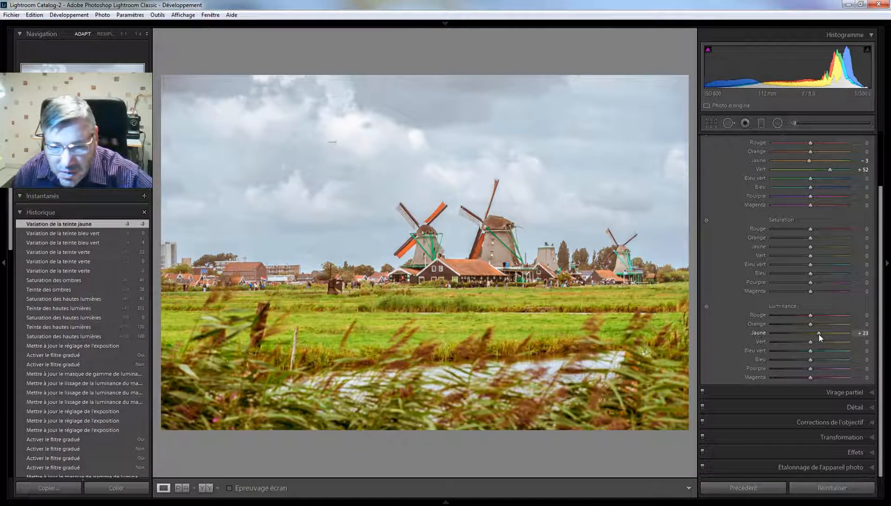
pyautogui.moveTo(818, 333)
pyautogui.mouseDown()
pyautogui.moveTo(816, 342)
pyautogui.moveTo(817, 334)
pyautogui.mouseUp()
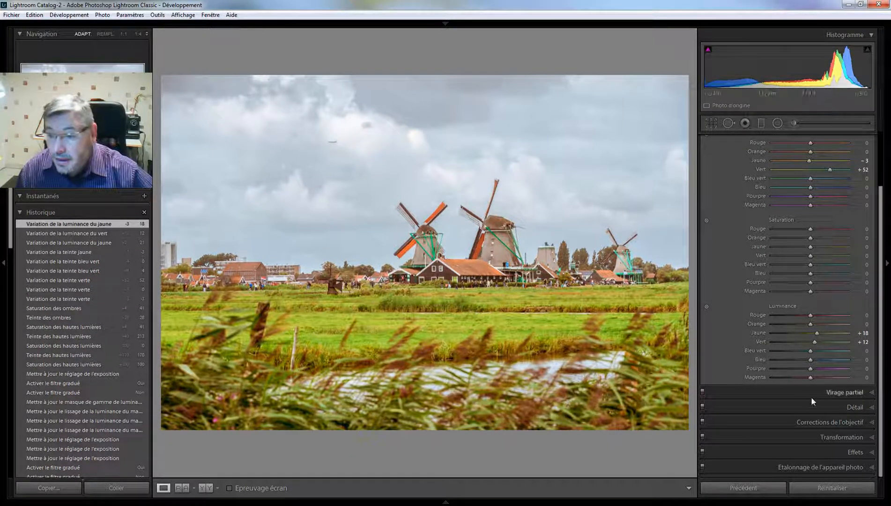
# - Look over the basic adjustments and open the tone curve settings
pyautogui.scroll(2, 795, 324)
pyautogui.click(835, 139)
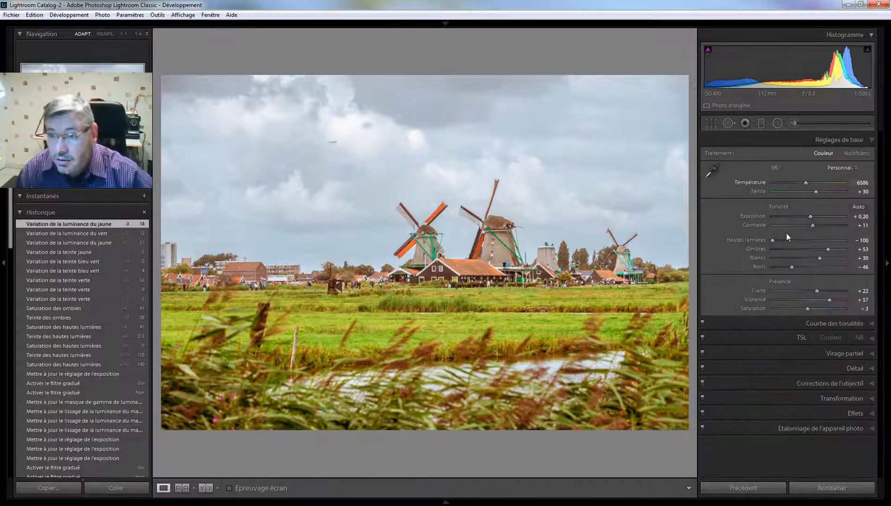
pyautogui.click(816, 325)
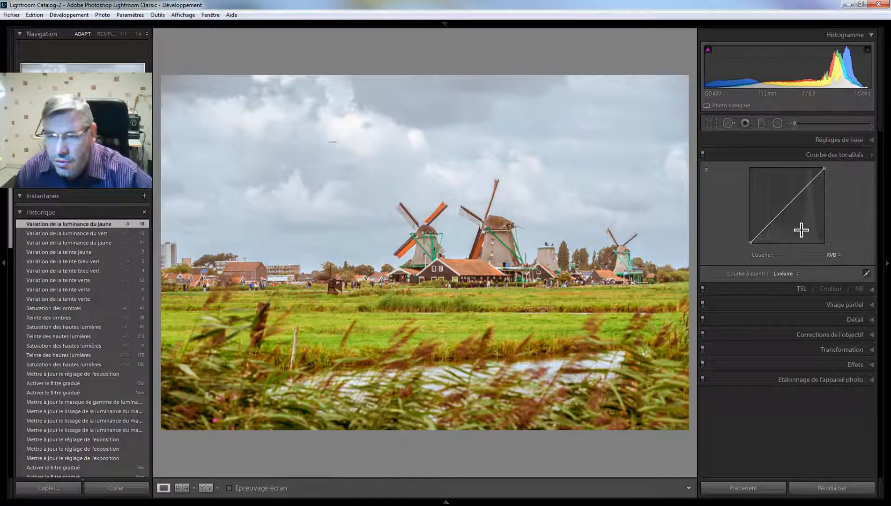
pyautogui.click(774, 225)
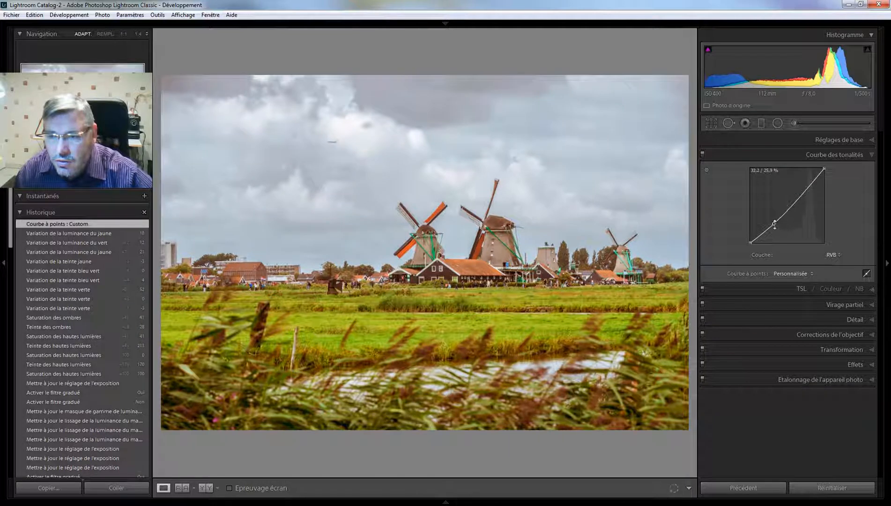
pyautogui.moveTo(774, 224); pyautogui.dragTo(681, 220)
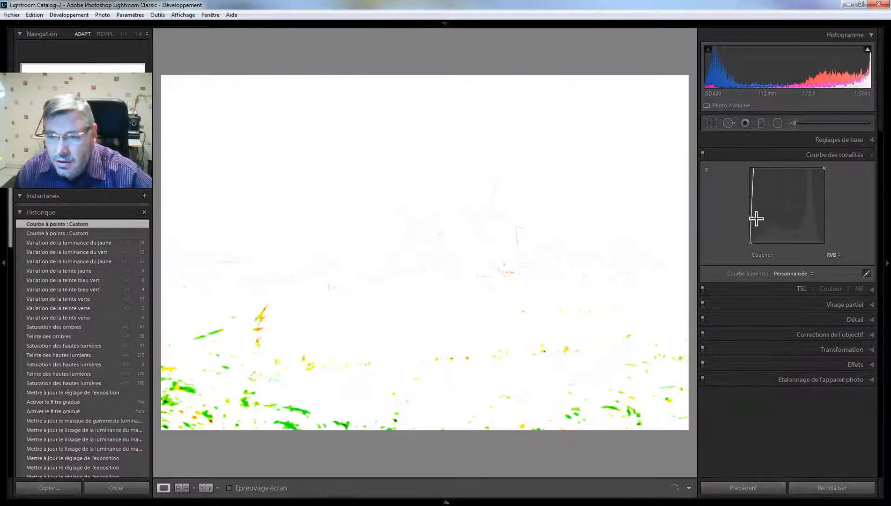
pyautogui.doubleClick(753, 218)
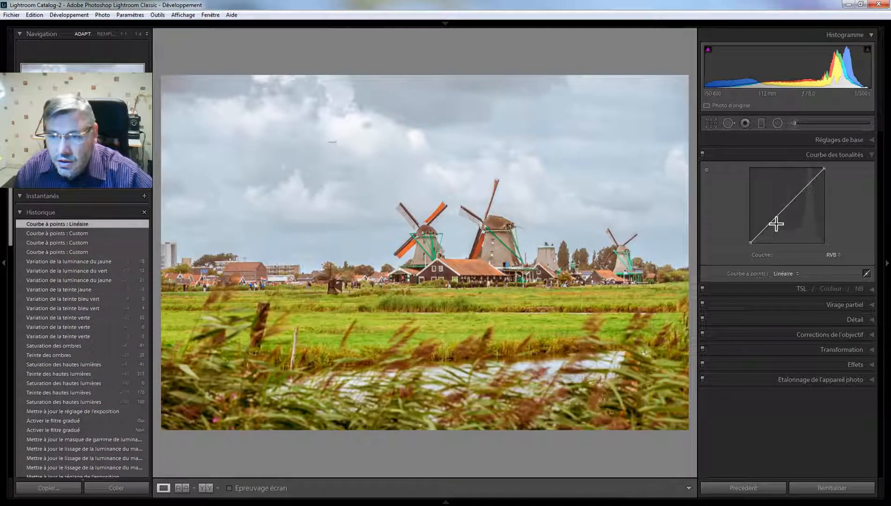
# - Shape the RGB tone curve with three points, raising the highlights point to about 79.2 / 82.0 % and lifting the shadows point
pyautogui.click(774, 219)
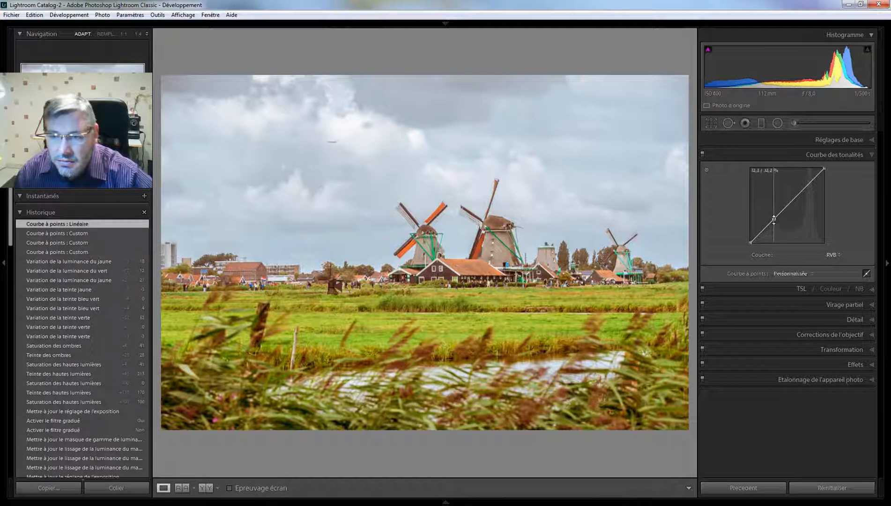
pyautogui.click(811, 184)
pyautogui.click(793, 202)
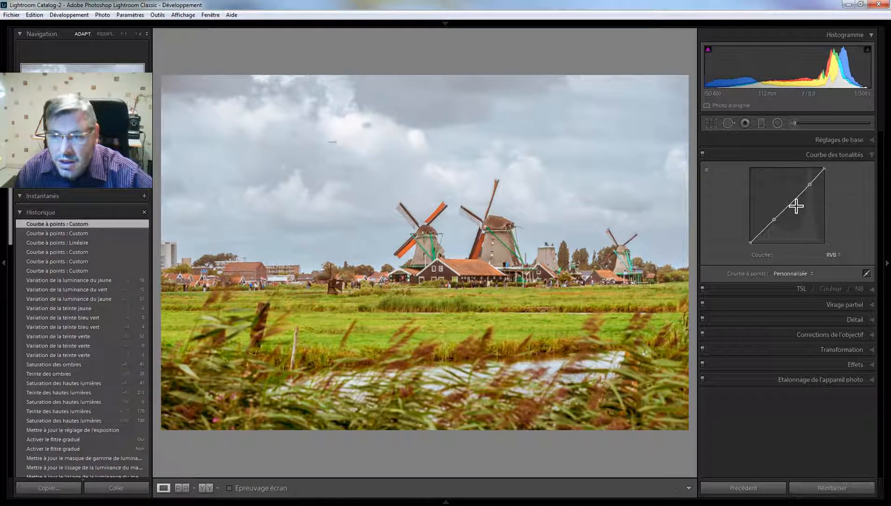
pyautogui.moveTo(793, 203)
pyautogui.mouseDown()
pyautogui.moveTo(792, 190)
pyautogui.moveTo(792, 201)
pyautogui.mouseUp()
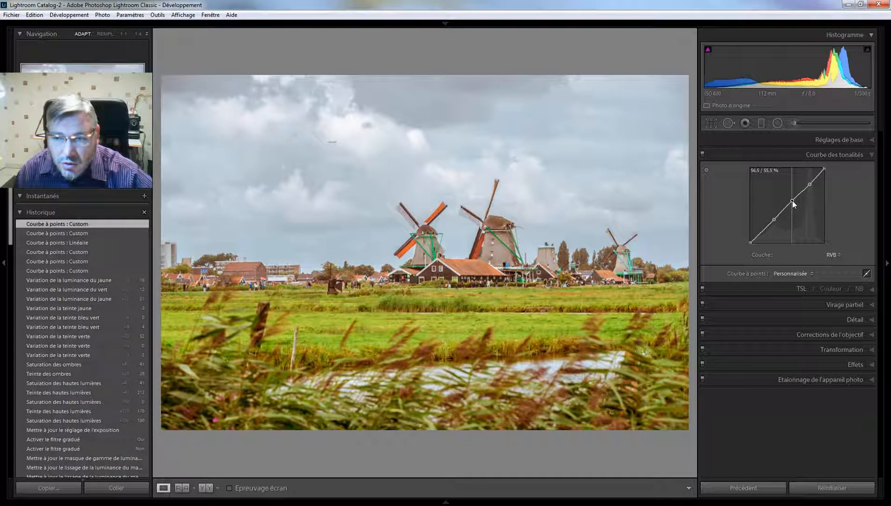
pyautogui.moveTo(811, 186); pyautogui.dragTo(812, 184)
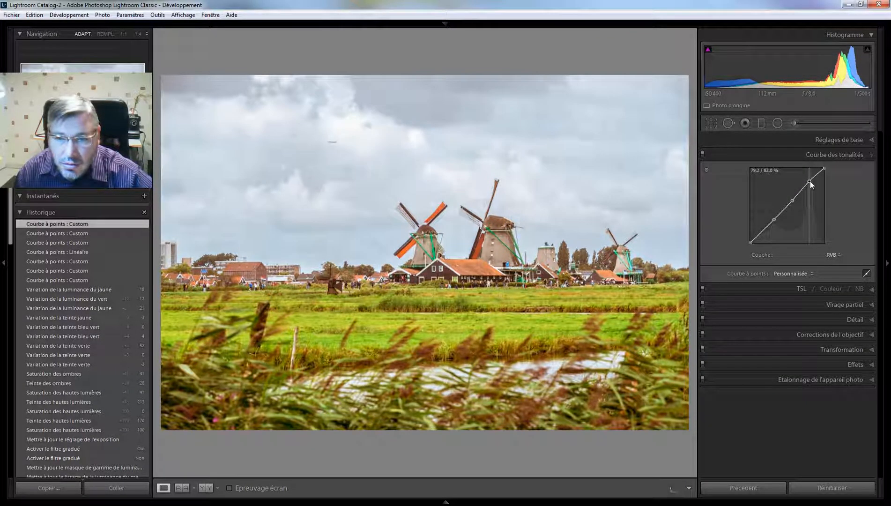
pyautogui.click(793, 201)
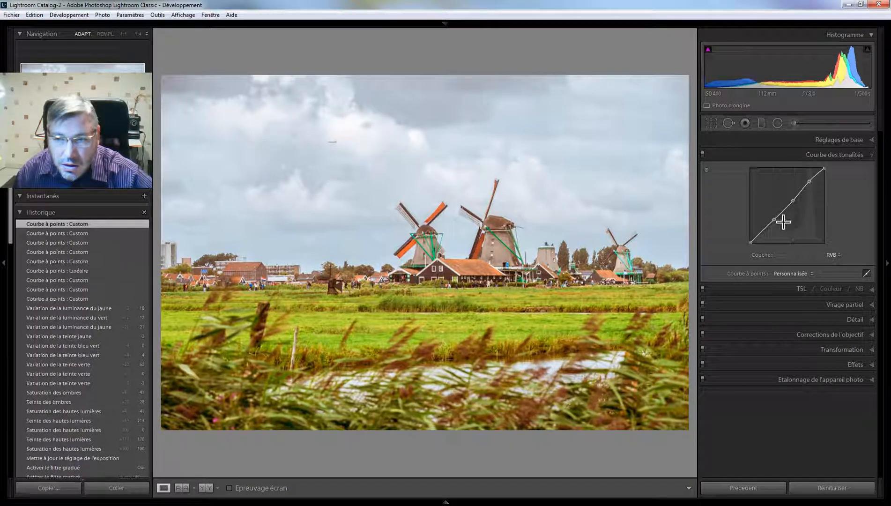
pyautogui.moveTo(774, 219); pyautogui.dragTo(766, 224)
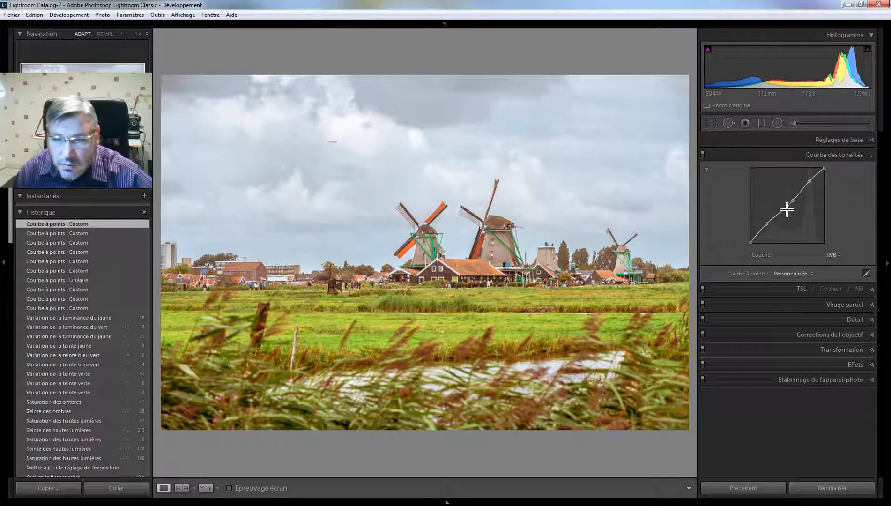
pyautogui.moveTo(793, 200); pyautogui.dragTo(792, 202)
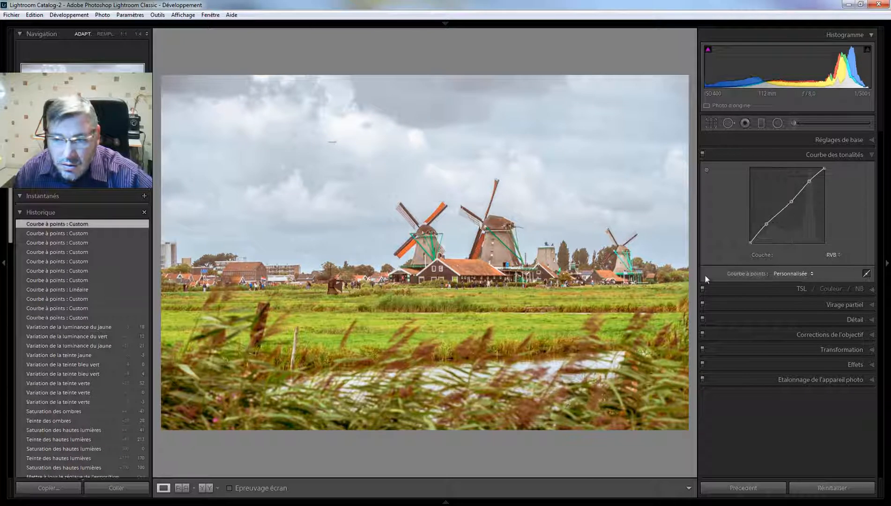
# - Compare the photo several times with the tone curve off and on
pyautogui.click(702, 153)
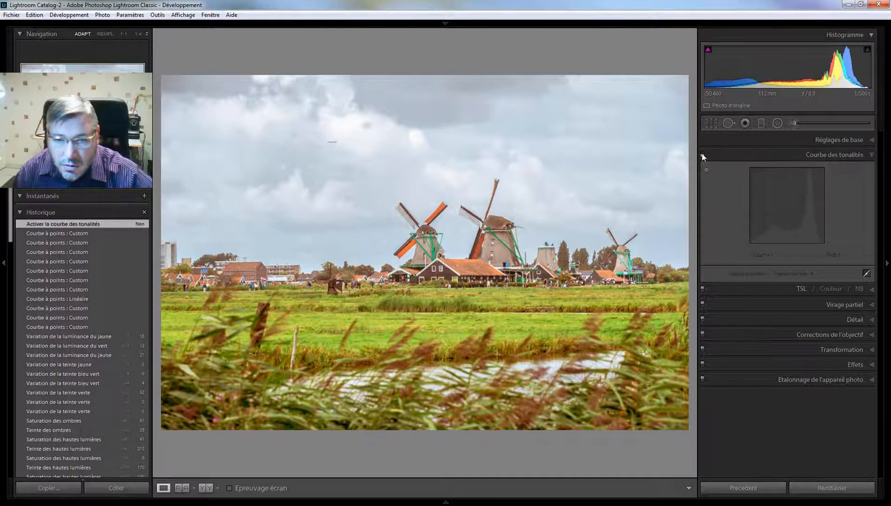
pyautogui.click(702, 153)
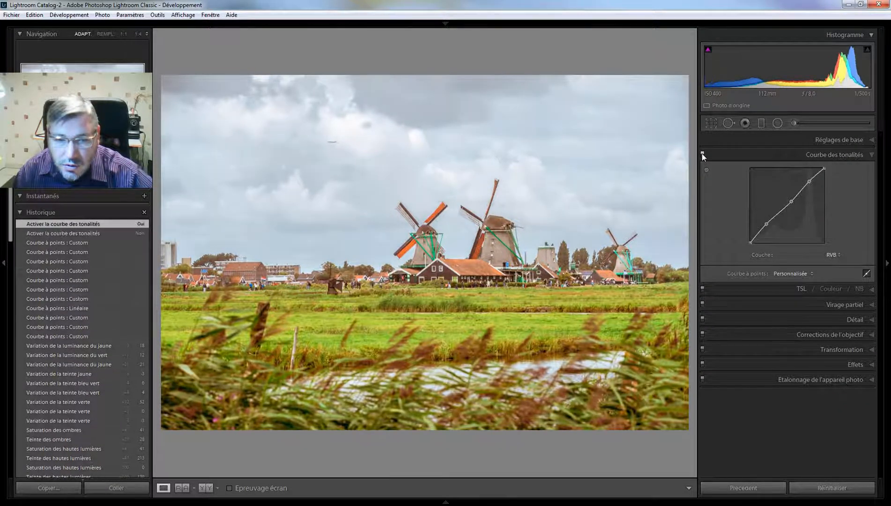
pyautogui.click(702, 153)
pyautogui.click(702, 153)
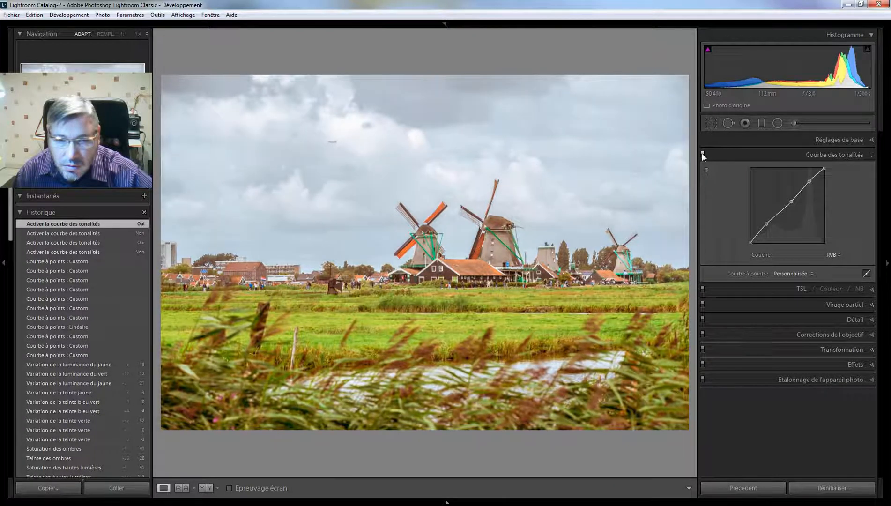
pyautogui.click(702, 154)
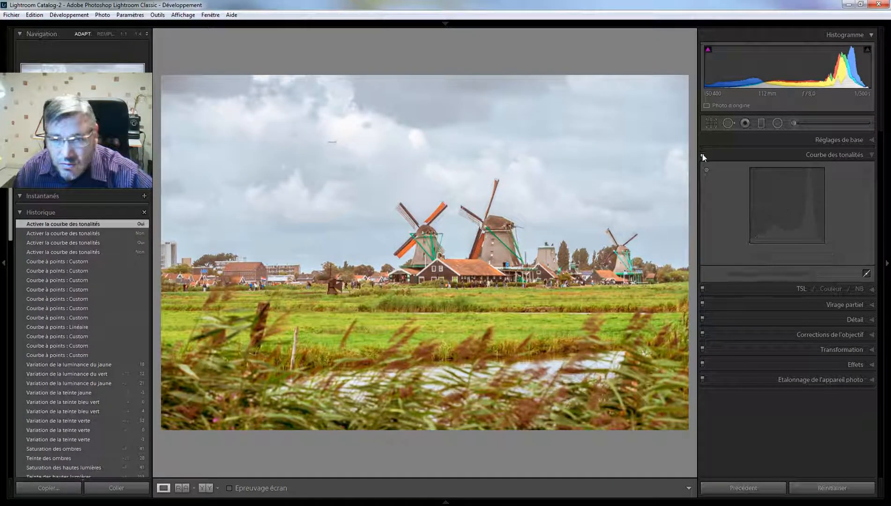
pyautogui.click(702, 154)
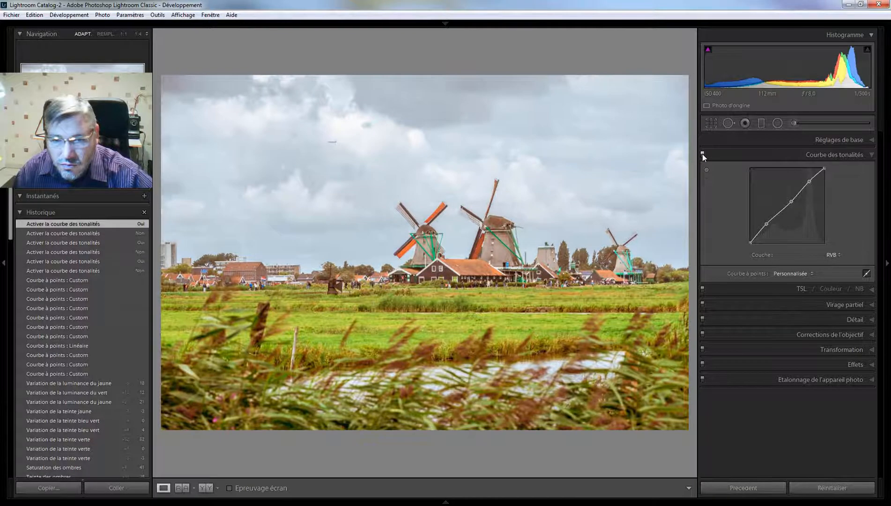
# - Delete the shadows, midtones and highlights points from the RGB tone curve
pyautogui.doubleClick(766, 224)
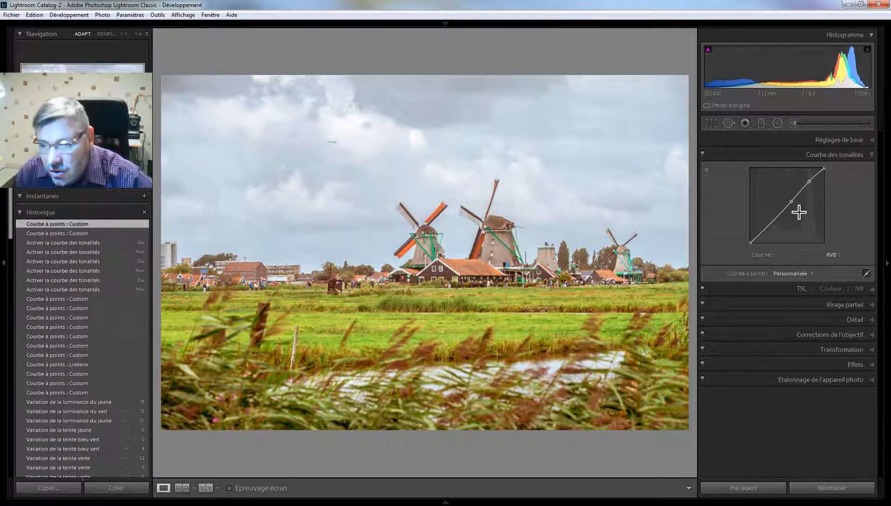
pyautogui.doubleClick(791, 201)
pyautogui.doubleClick(809, 182)
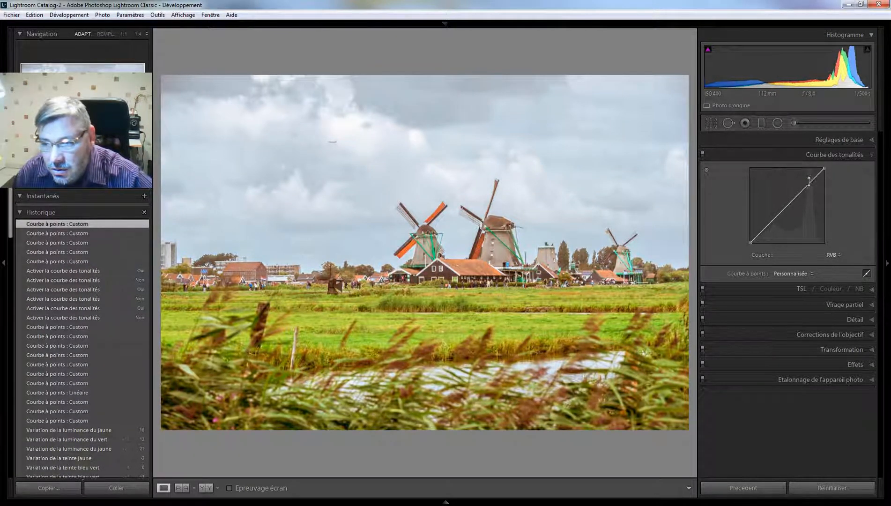
# - Add shadows, highlights and midtones points to the RGB tone curve, keeping them close to the diagonal
pyautogui.click(765, 229)
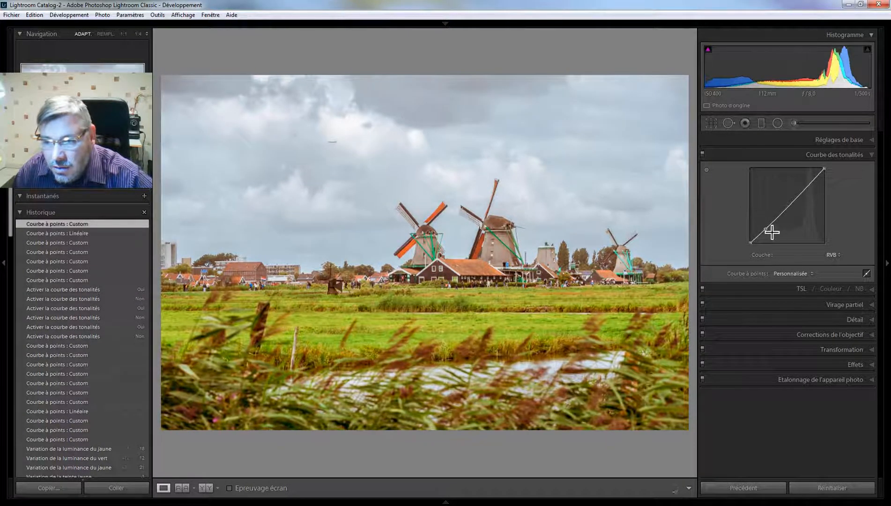
pyautogui.click(766, 228)
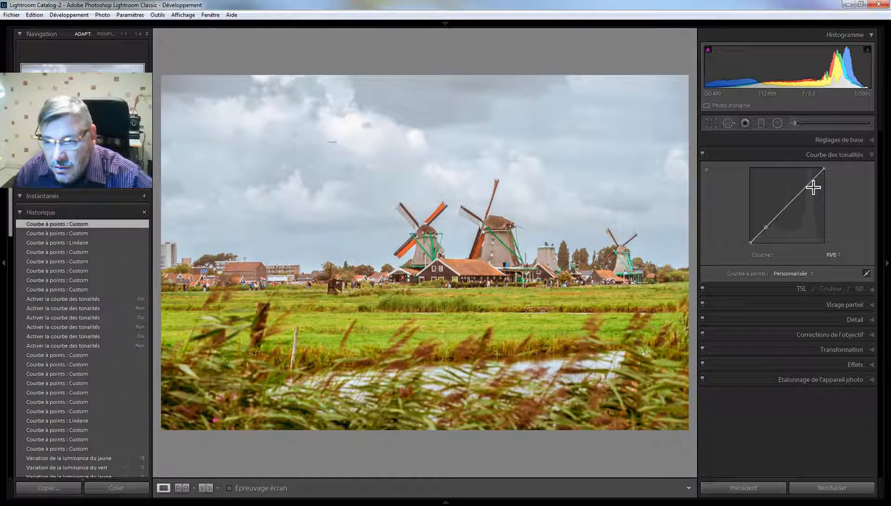
pyautogui.click(809, 184)
pyautogui.click(788, 204)
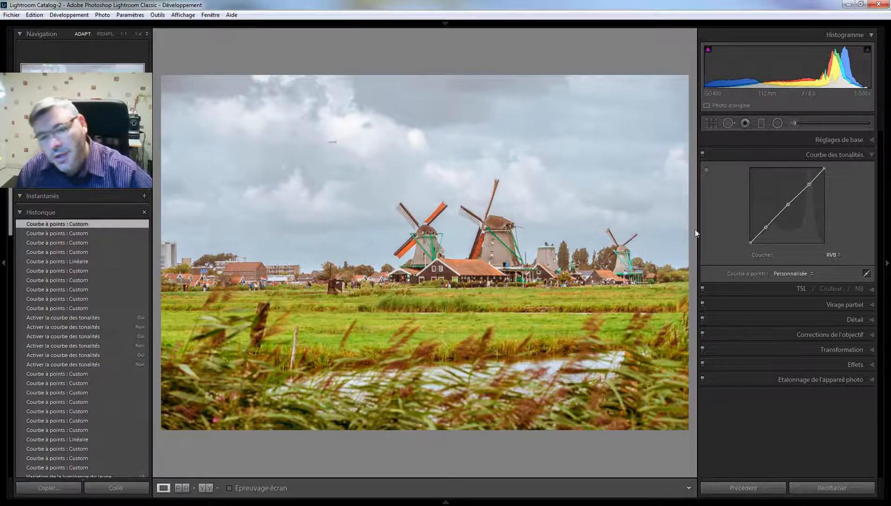
# - Compare the photo with the tone curve off and on, and view the before and after versions side by side
pyautogui.click(703, 154)
pyautogui.click(703, 154)
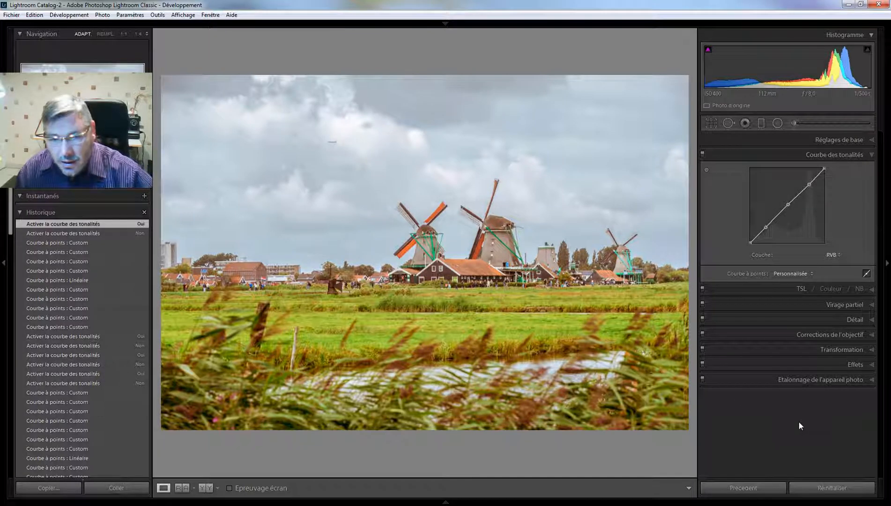
pyautogui.click(205, 487)
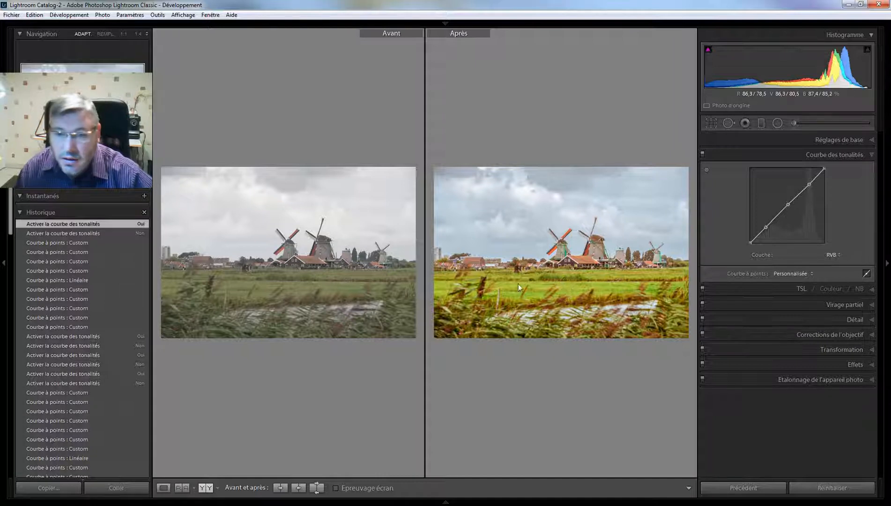
# - In the basic adjustments, set temperature to 6268, tint to +39, contrast to +10 and vibrance to +46, returning to the single-photo view
pyautogui.click(830, 140)
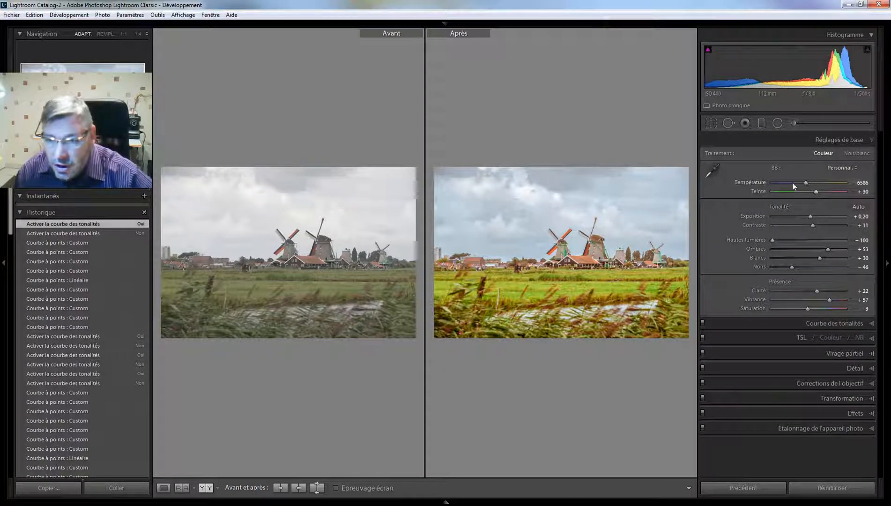
pyautogui.moveTo(806, 185)
pyautogui.mouseDown()
pyautogui.moveTo(796, 184)
pyautogui.moveTo(818, 192)
pyautogui.mouseUp()
pyautogui.click(163, 488)
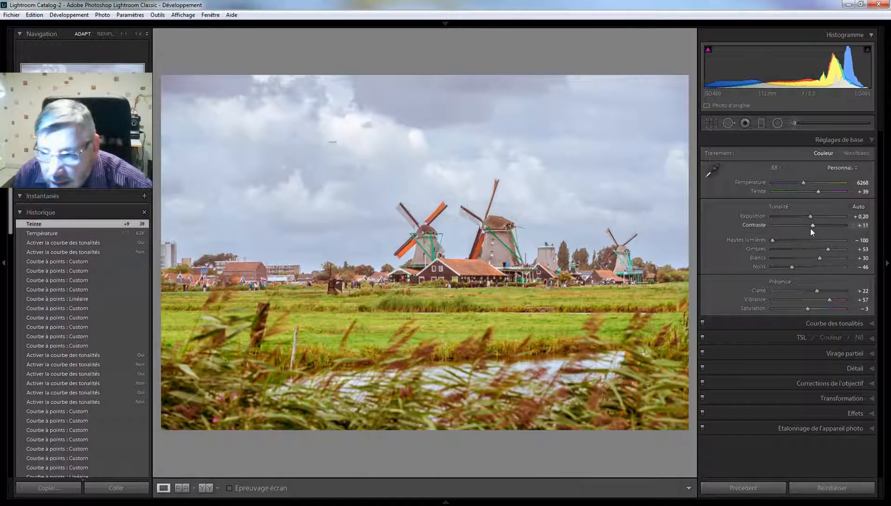
pyautogui.moveTo(814, 225); pyautogui.dragTo(813, 225)
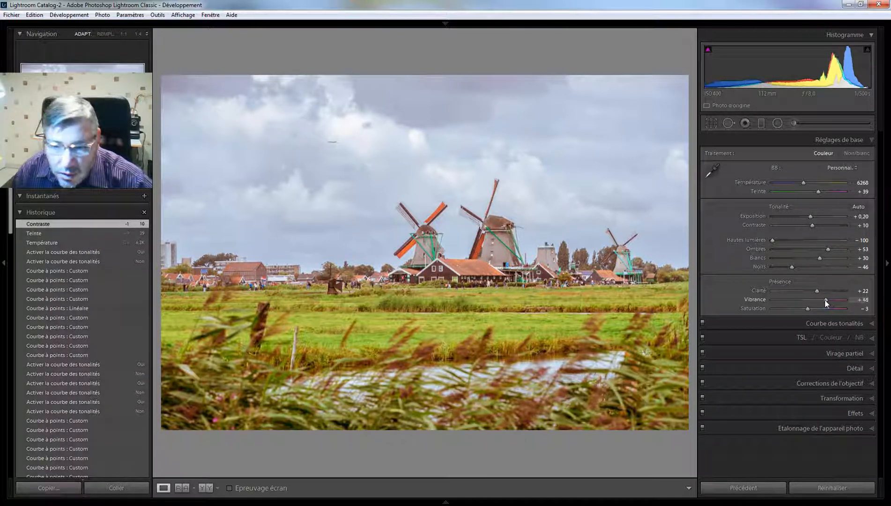
pyautogui.moveTo(824, 302); pyautogui.dragTo(826, 302)
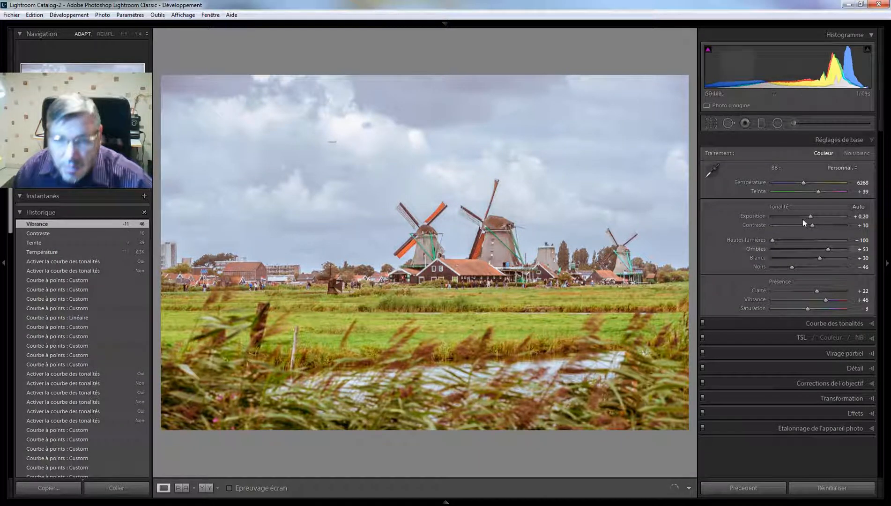
# - Set the split toning highlights saturation to 32 and the balance to +21, and compare the photo before and after
pyautogui.click(837, 353)
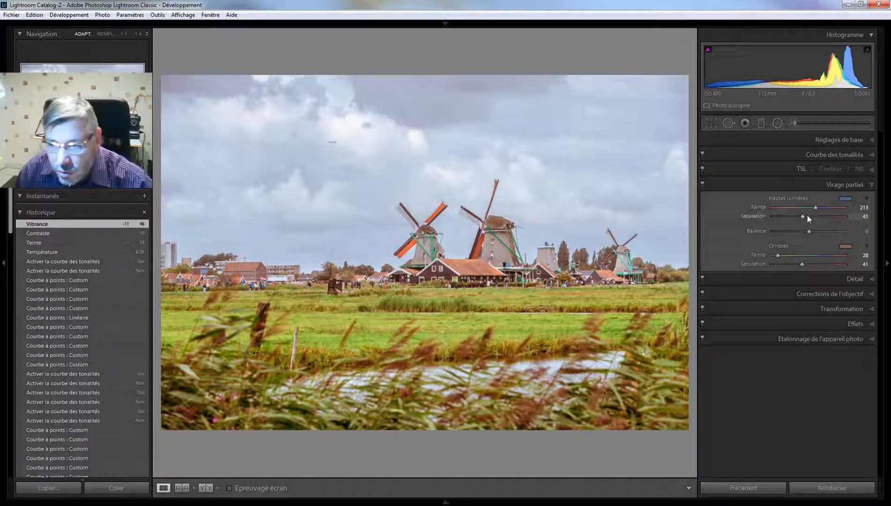
pyautogui.moveTo(800, 216); pyautogui.dragTo(796, 216)
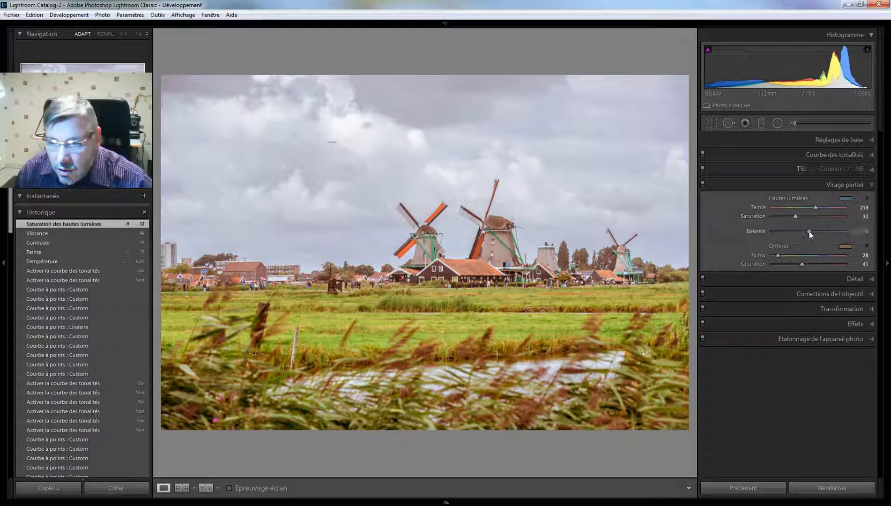
pyautogui.moveTo(804, 235); pyautogui.dragTo(814, 232)
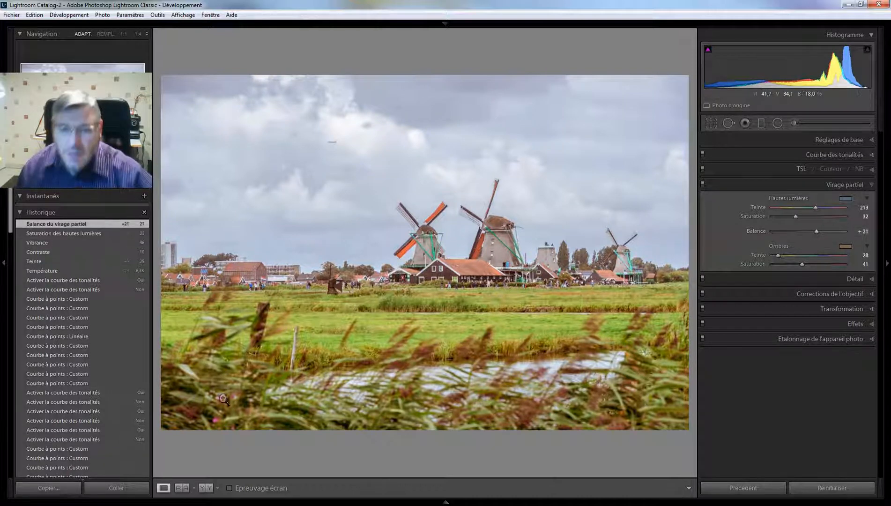
pyautogui.click(206, 488)
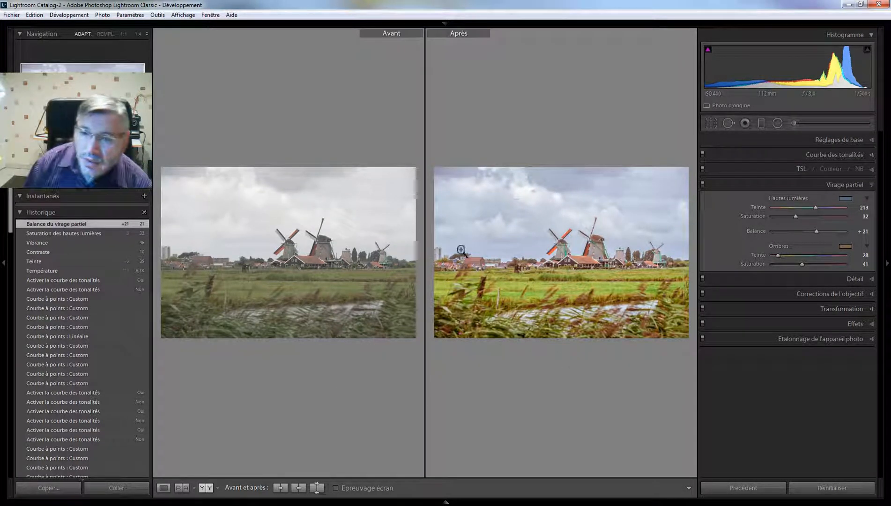
pyautogui.click(833, 140)
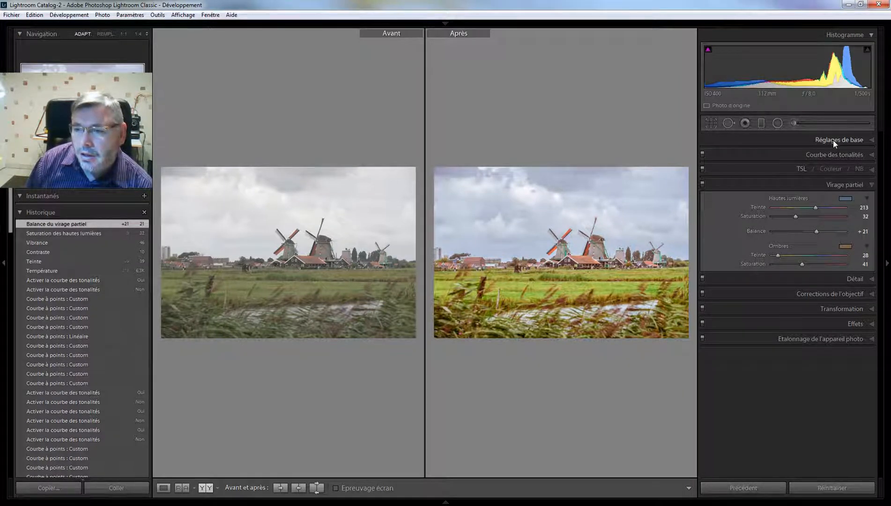